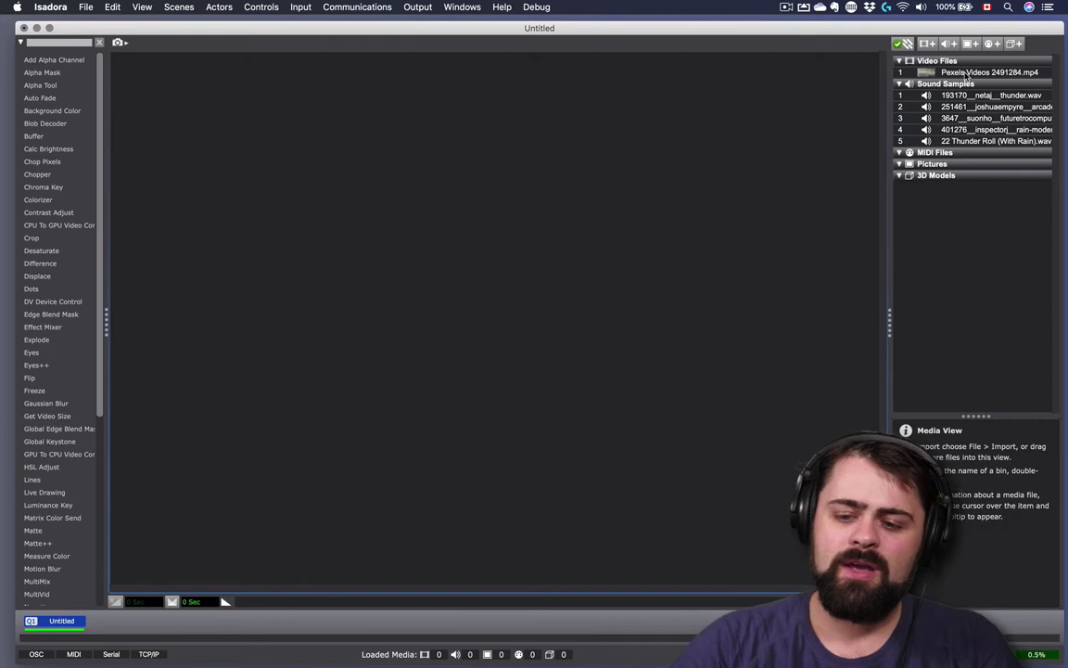
# Step: Add Pexels Videos 2491284.mp4 to the scene and show its output on Stage 1, clear of the actors
pyautogui.moveTo(937, 72); pyautogui.dragTo(517, 168)
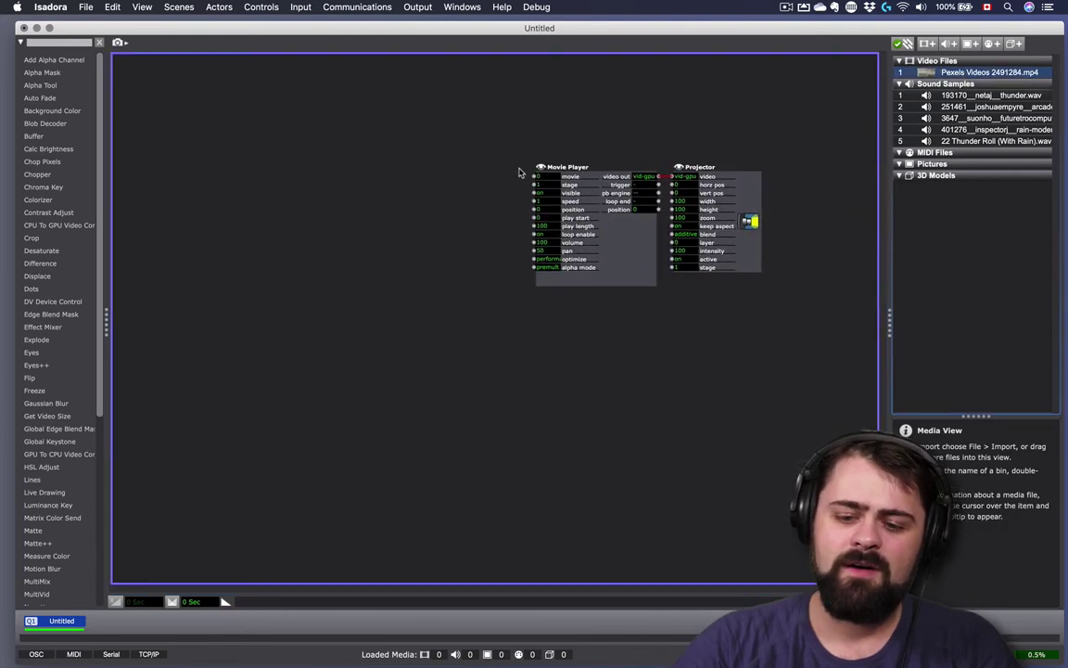
pyautogui.click(417, 7)
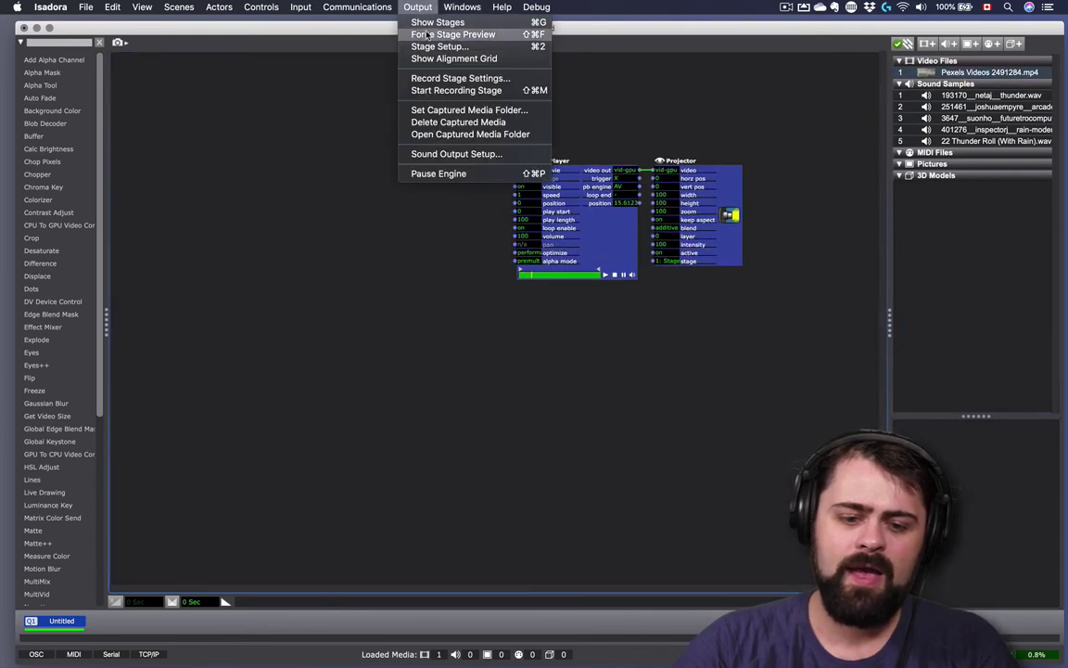
pyautogui.moveTo(455, 5)
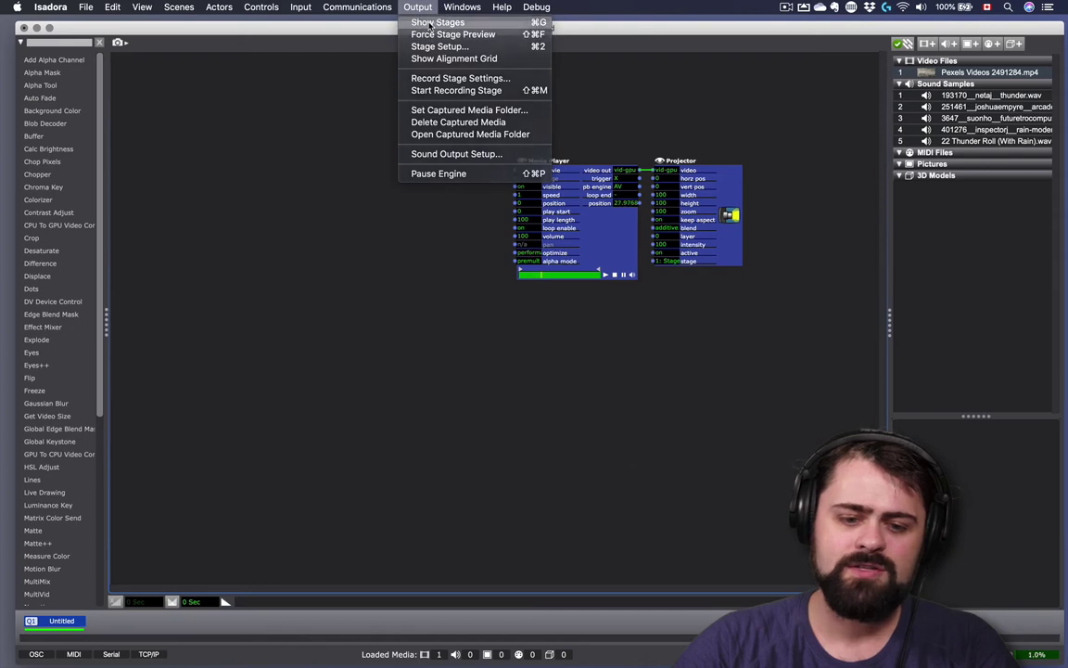
pyautogui.click(436, 21)
pyautogui.moveTo(707, 78); pyautogui.dragTo(832, 356)
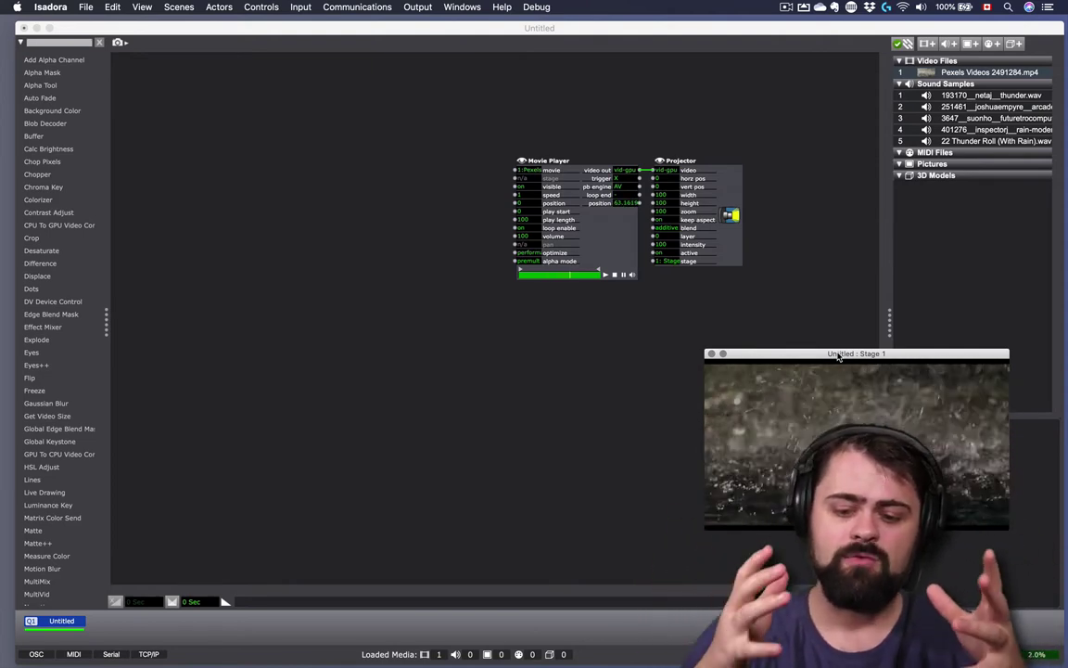
# Step: Set the Movie Player's volume to 0 and place the Stage 1 window beside the Movie Player actor
pyautogui.click(524, 236)
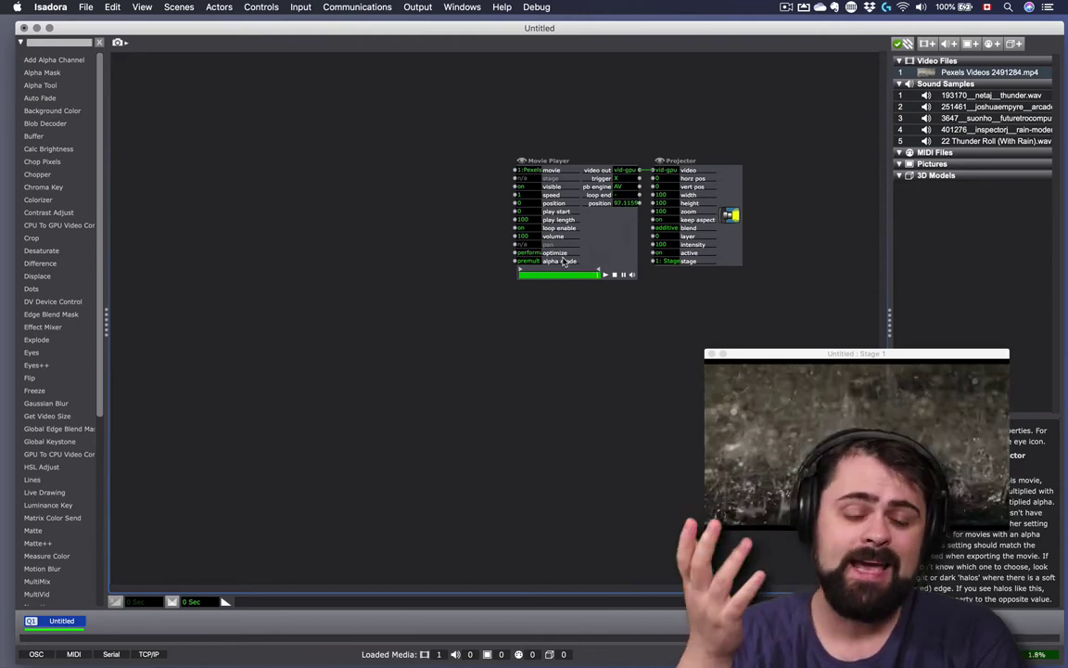
pyautogui.click(520, 236)
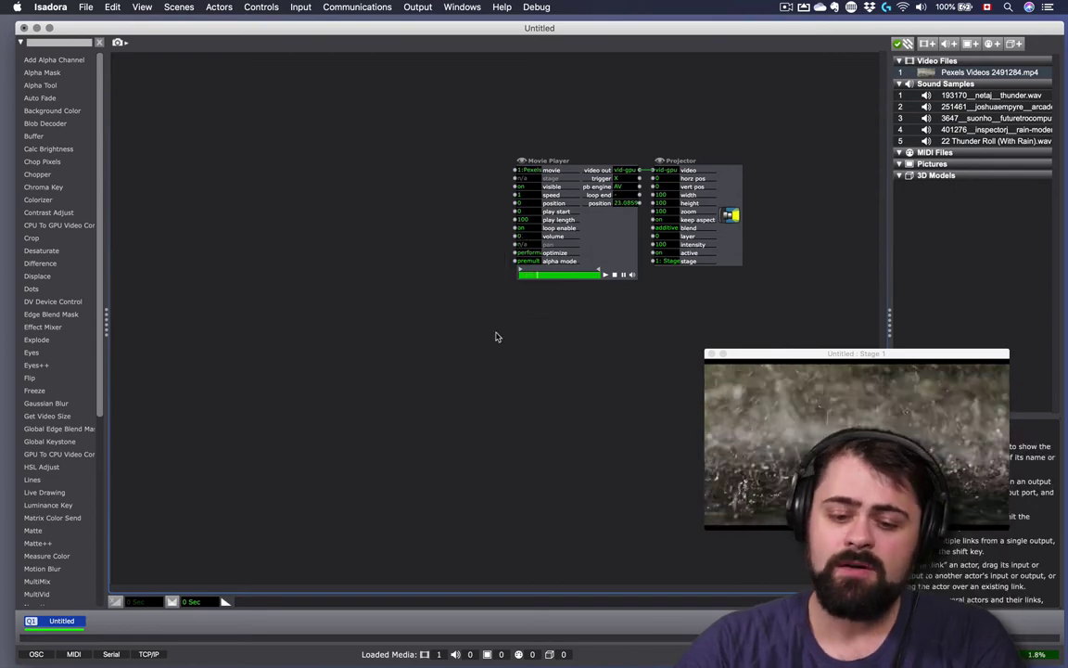
pyautogui.moveTo(807, 360); pyautogui.dragTo(271, 136)
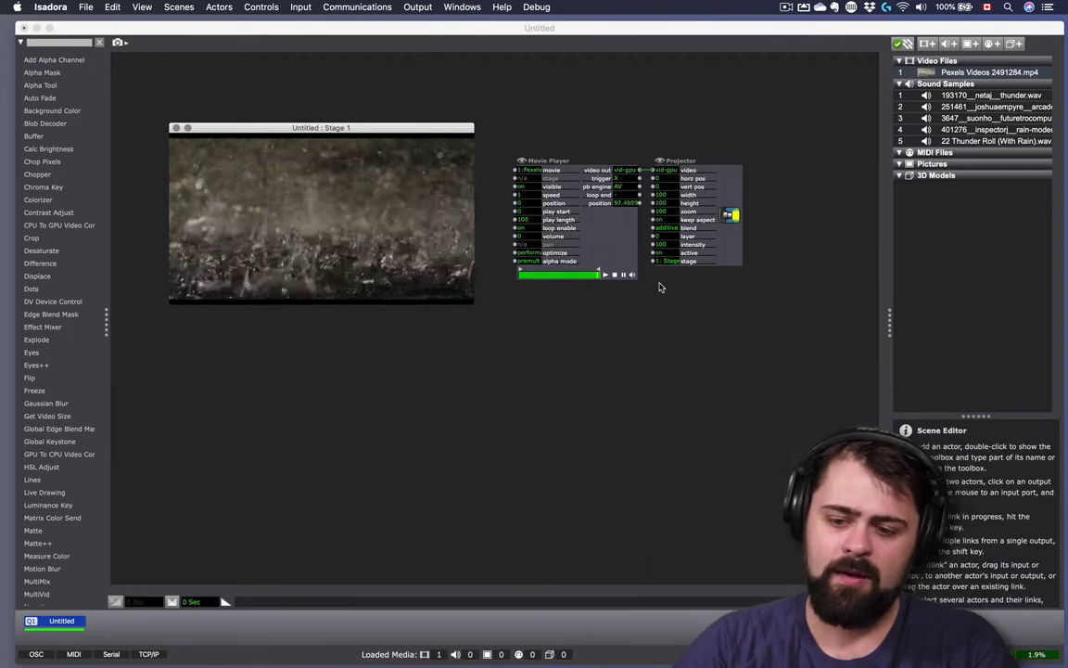
# Step: Add the 401276__inspectorj__rain-moderate-b.wav sound below the Movie Player and test its playback with the volume set to 25
pyautogui.click(1001, 132)
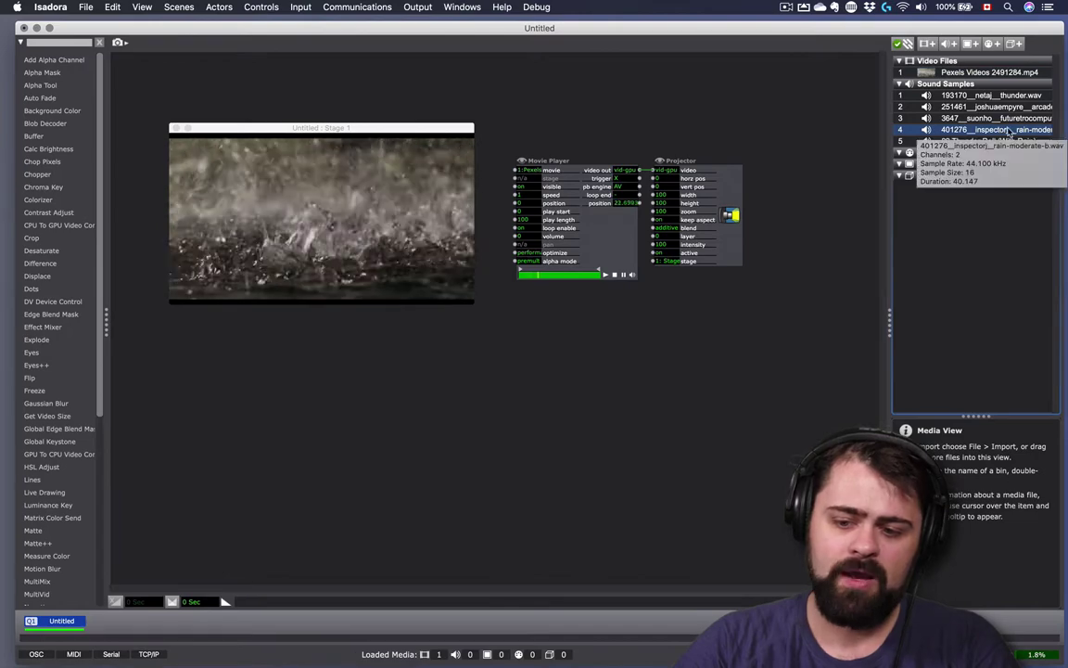
pyautogui.moveTo(935, 174); pyautogui.dragTo(534, 340)
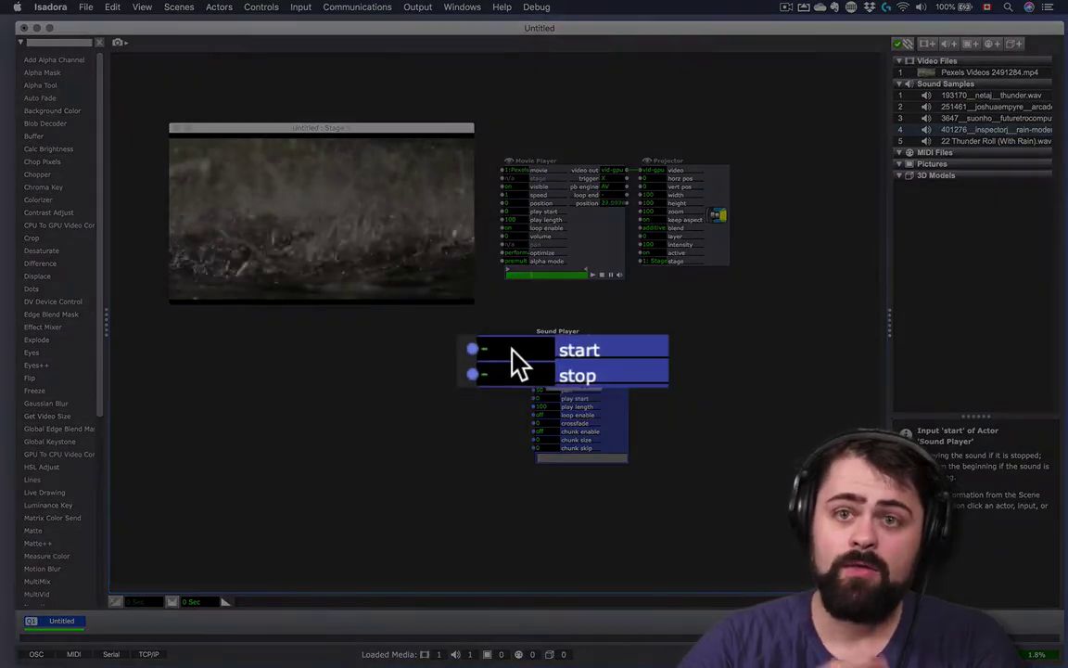
pyautogui.click(519, 364)
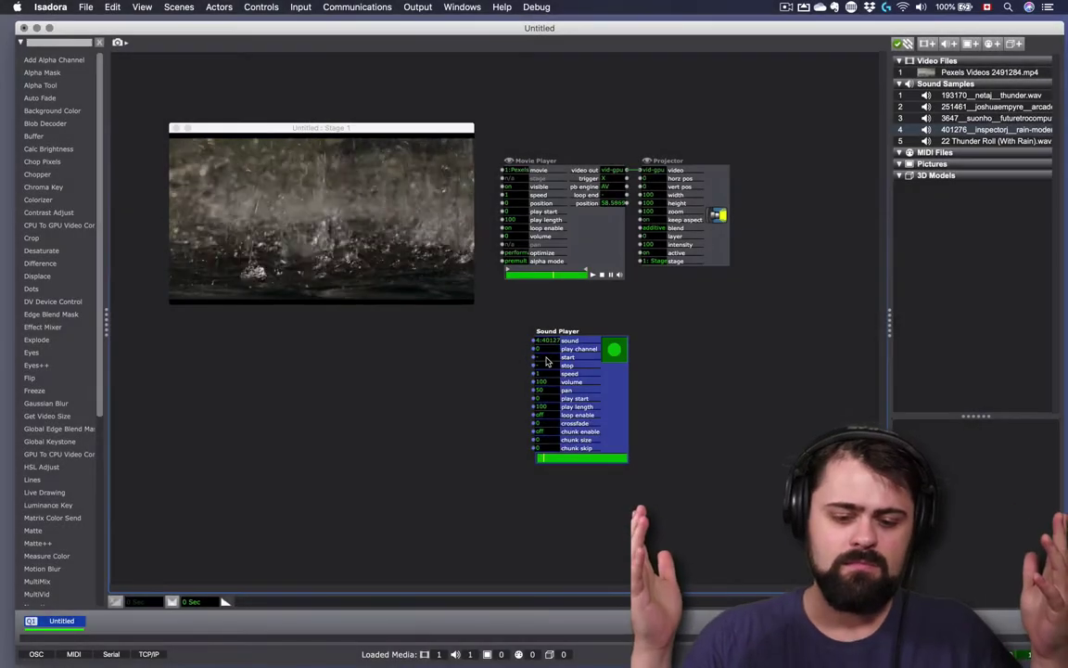
pyautogui.moveTo(543, 408)
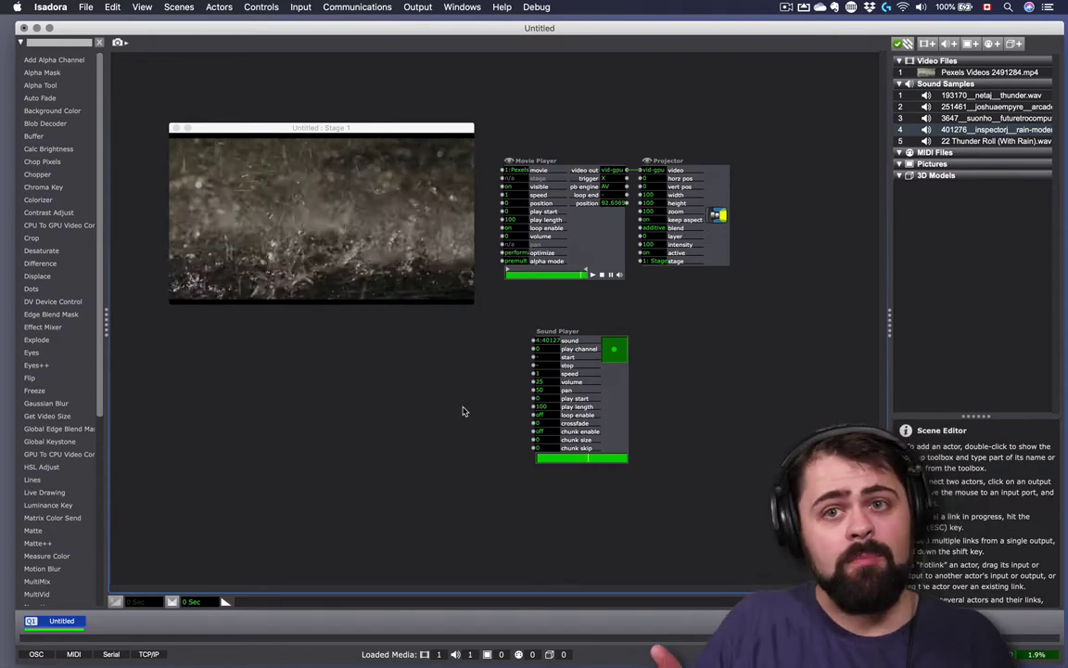
pyautogui.click(547, 367)
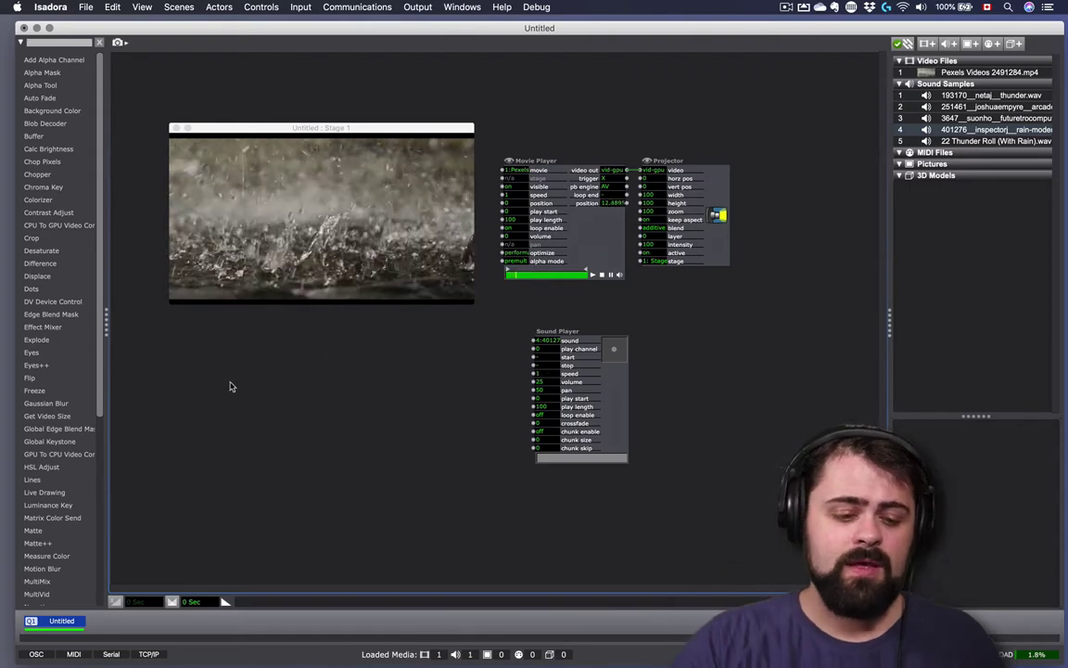
# Step: Add a Keyboard Watcher beside the Sound Player and link its key output to the Sound Player's start input
pyautogui.doubleClick(230, 387)
pyautogui.write('keyboard')
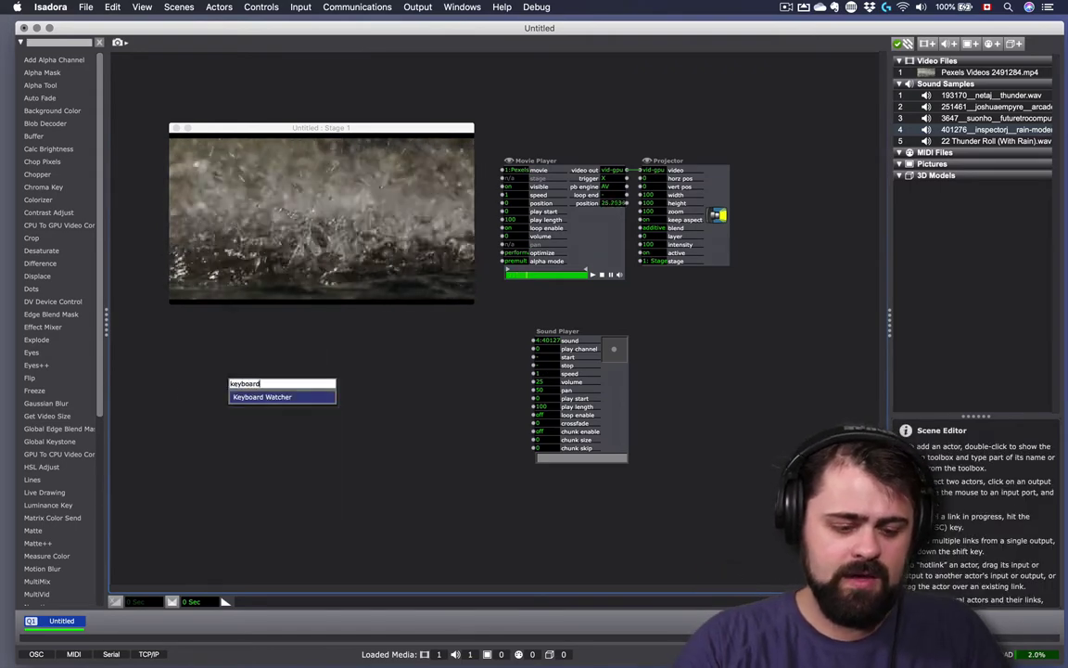
pyautogui.press('Return')
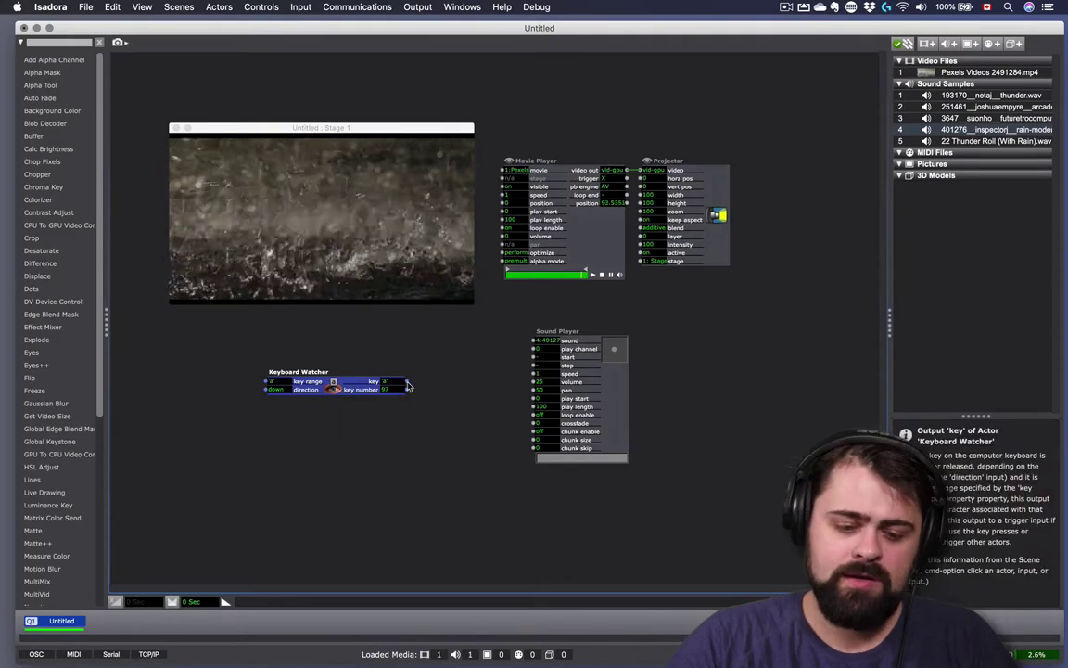
pyautogui.click(407, 382)
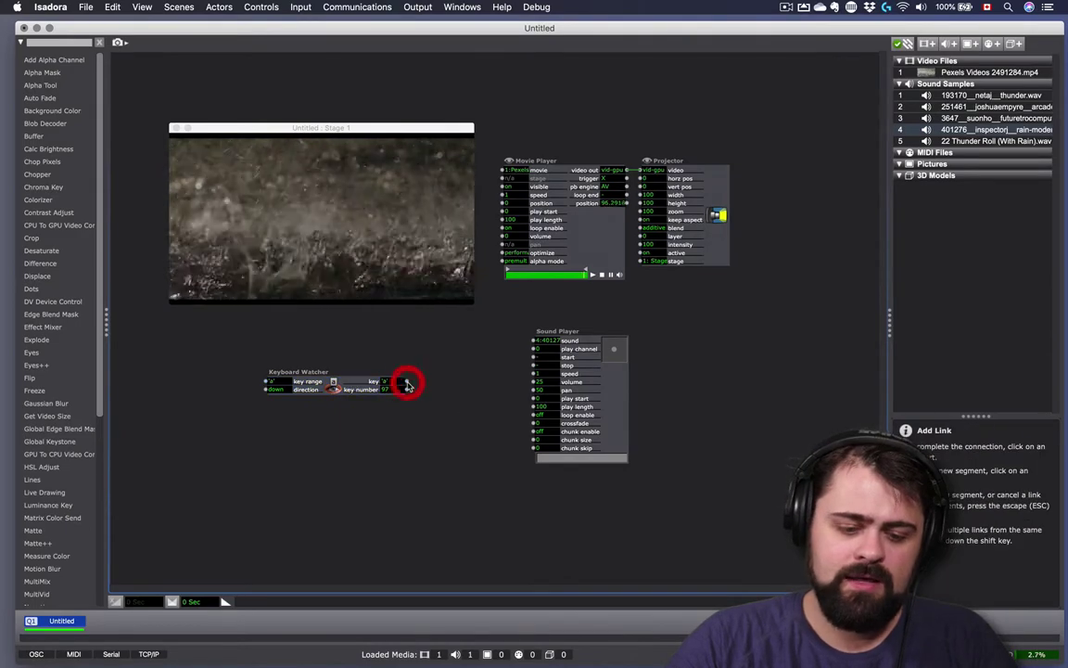
pyautogui.click(532, 360)
pyautogui.moveTo(334, 388); pyautogui.dragTo(354, 364)
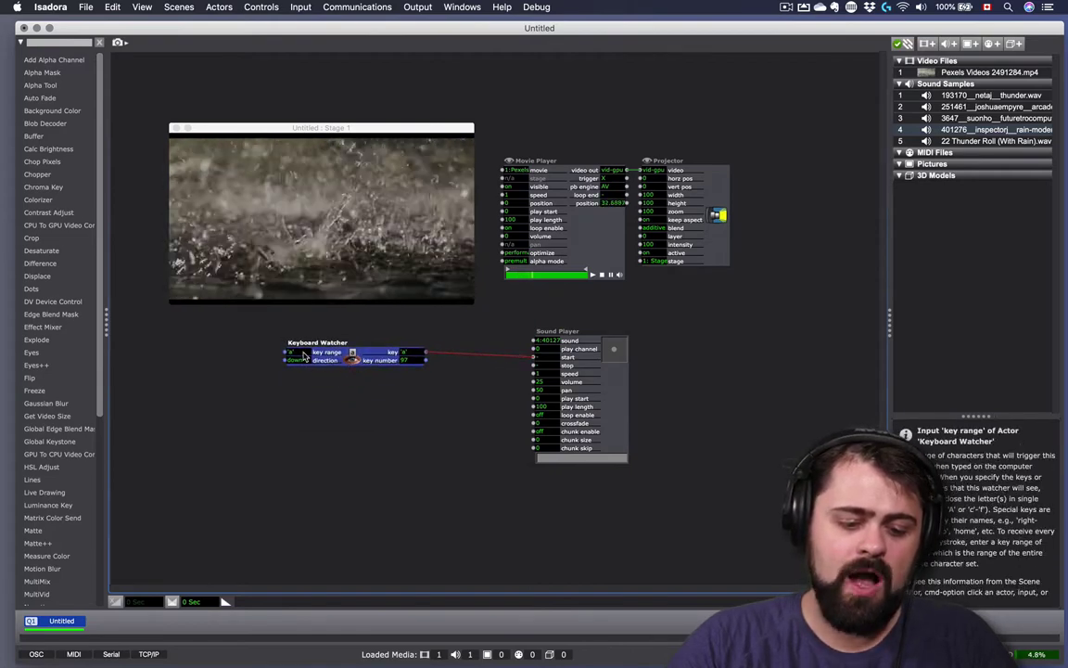
# Step: Set the Keyboard Watcher's key range to 's' and trigger the rain sound with that key
pyautogui.moveTo(304, 356)
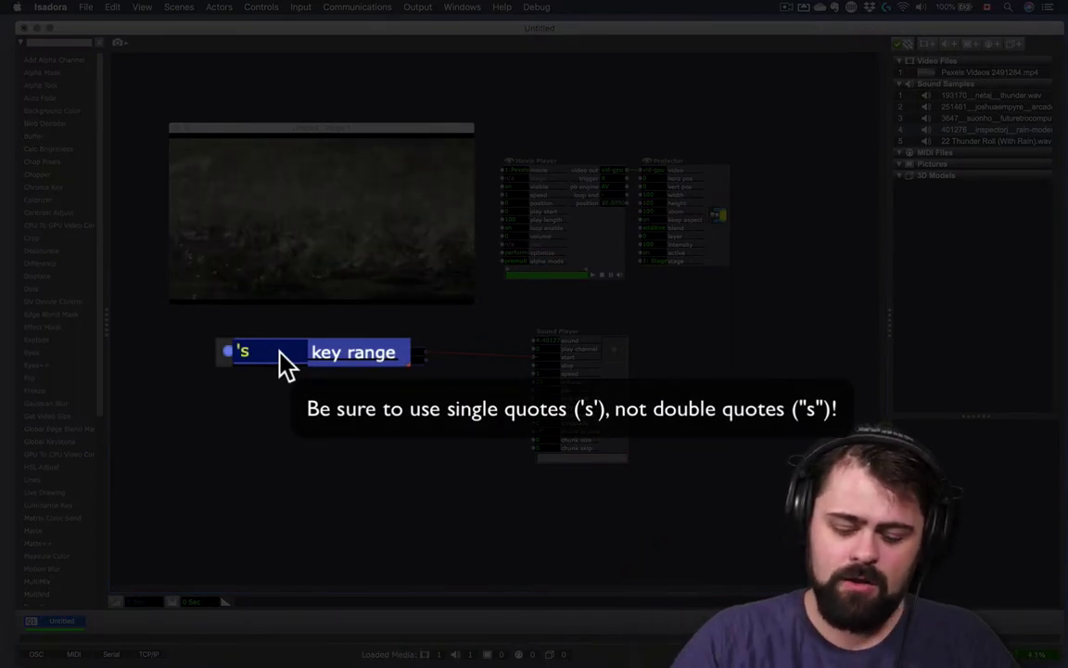
pyautogui.write("'")
pyautogui.press('Return')
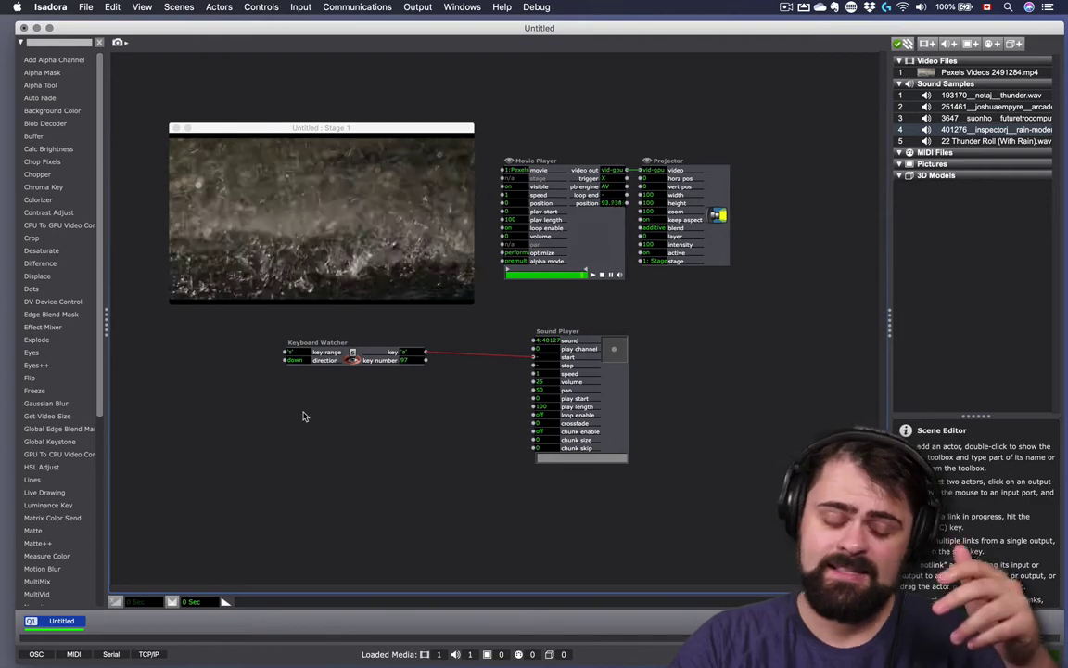
pyautogui.press('s')
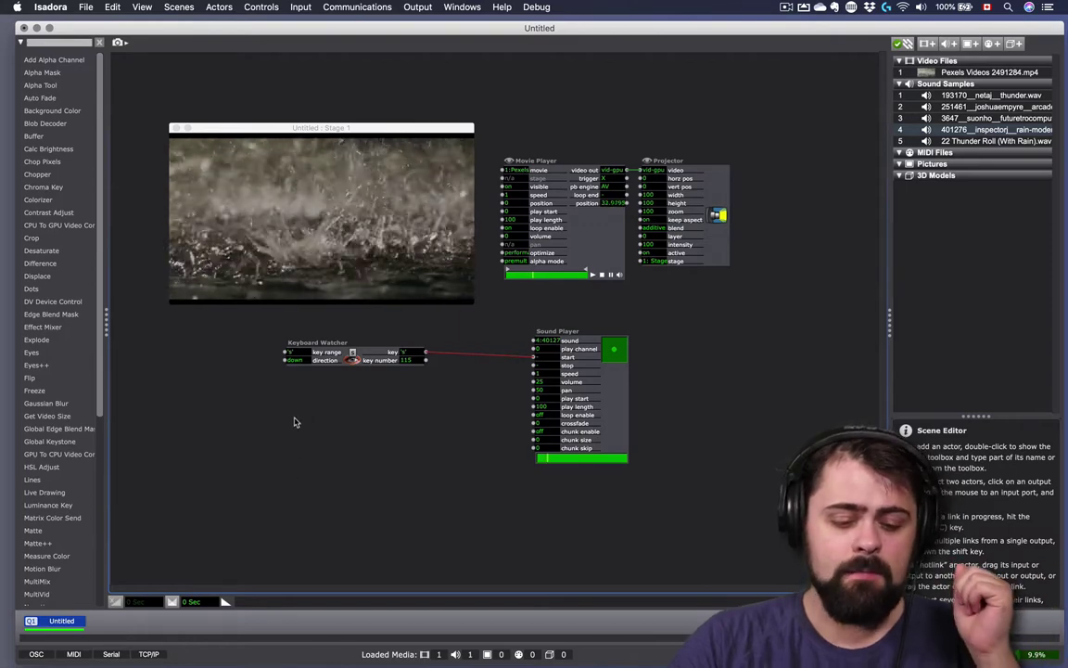
# Step: Add a second Keyboard Watcher with key range 'p' and link its key output to the Sound Player's stop input
pyautogui.doubleClick(294, 422)
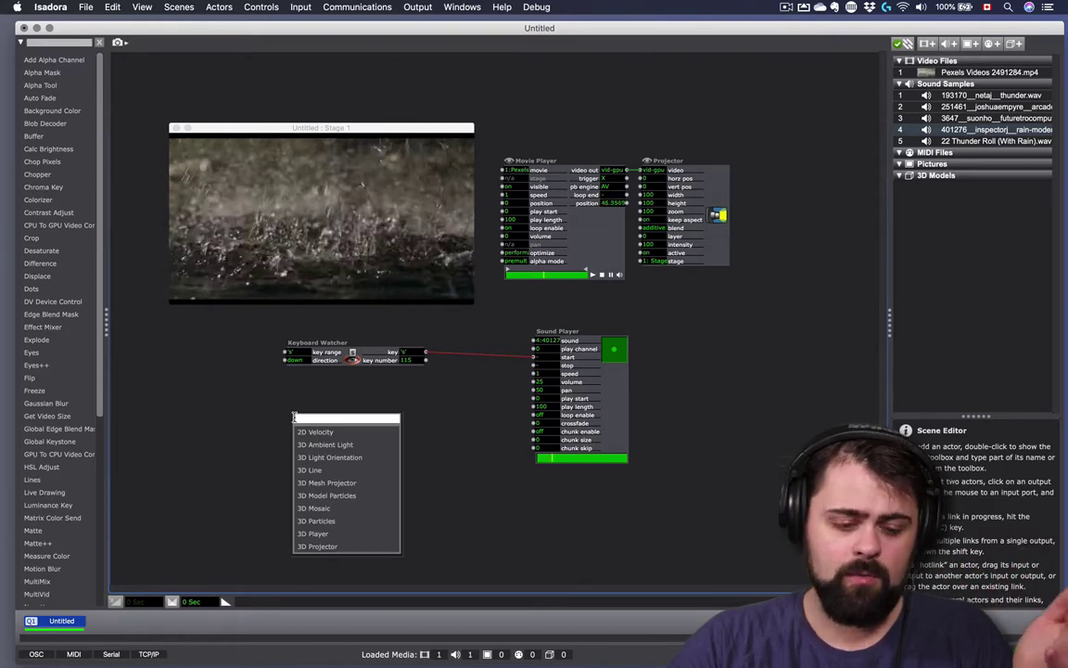
pyautogui.write('keyboard')
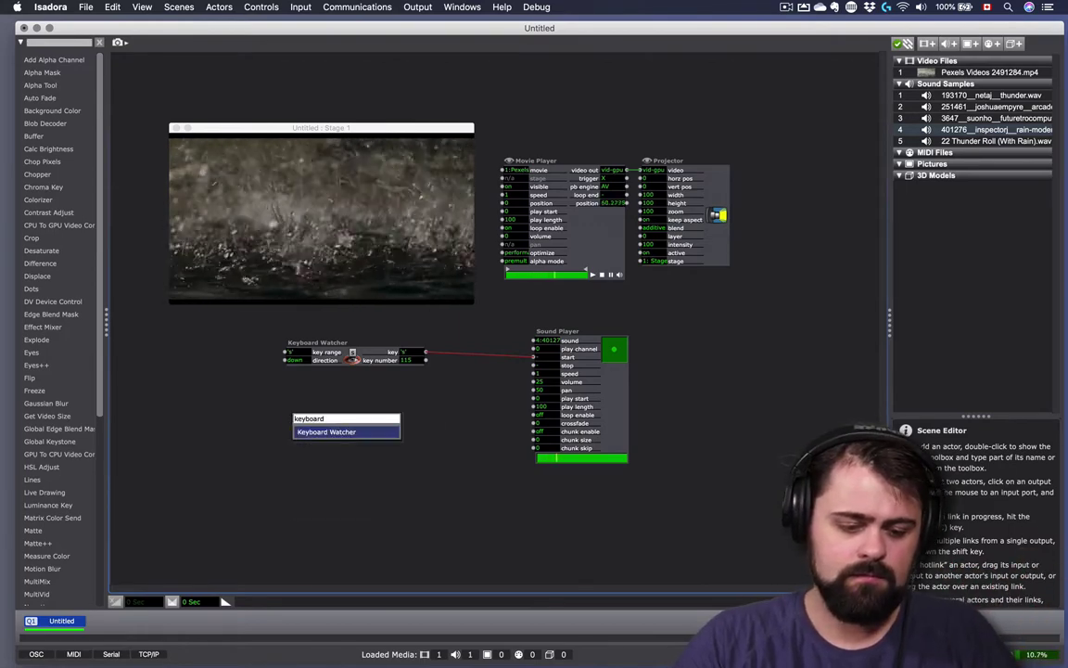
pyautogui.press('Return')
pyautogui.click(314, 423)
pyautogui.click(313, 422)
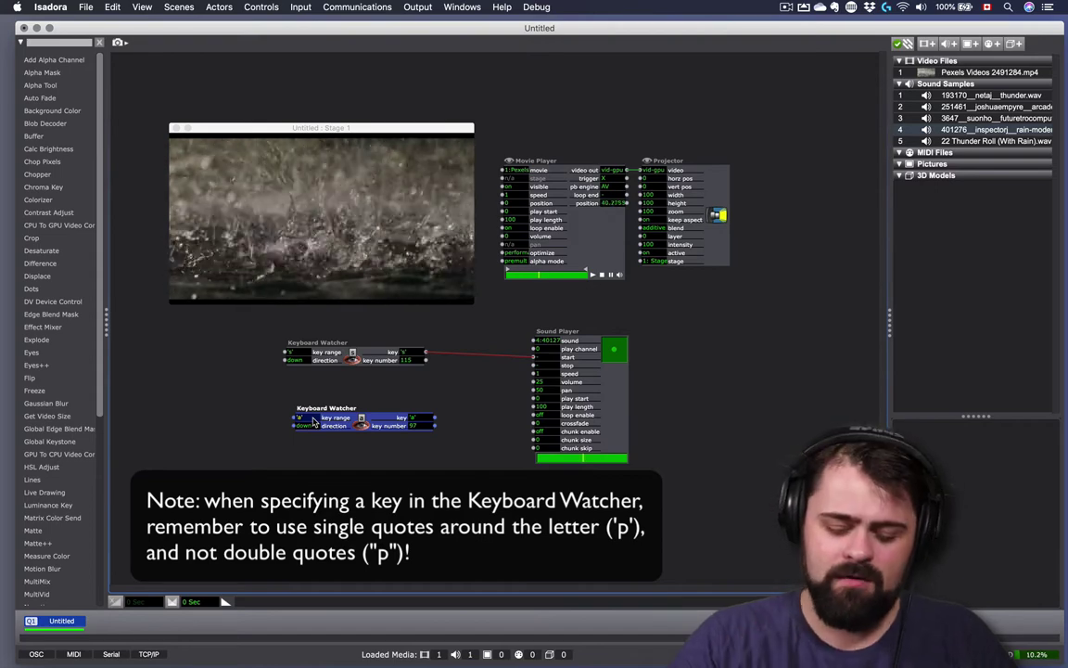
pyautogui.write("p'")
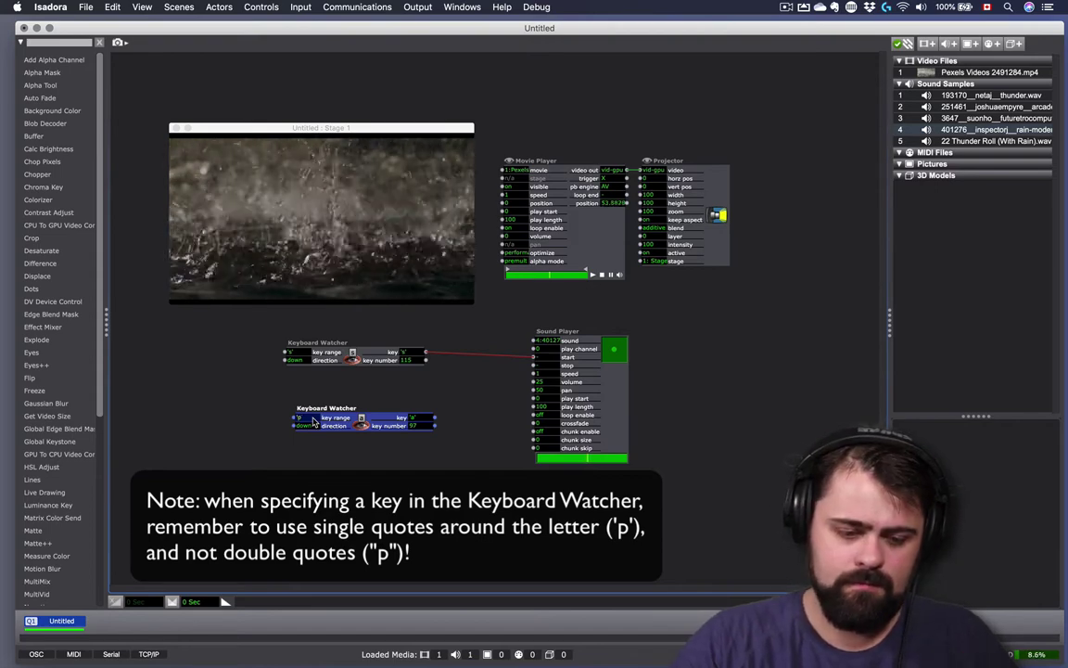
pyautogui.click(435, 419)
pyautogui.click(534, 367)
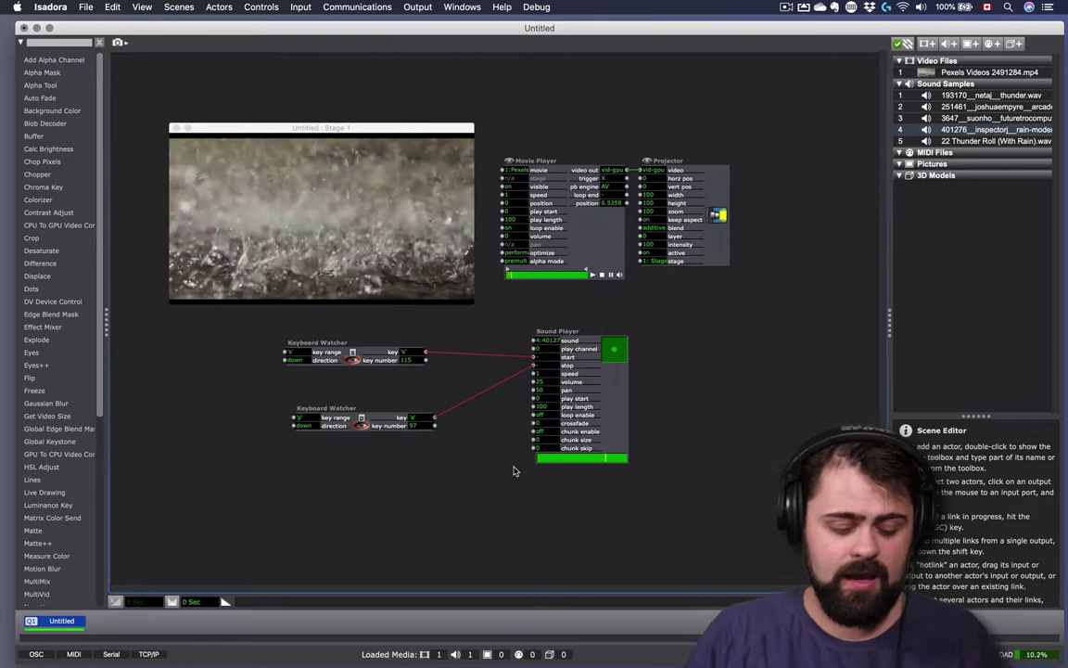
# Step: Test stopping and restarting the rain sound several times with the 'p' and 's' triggers
pyautogui.press('p')
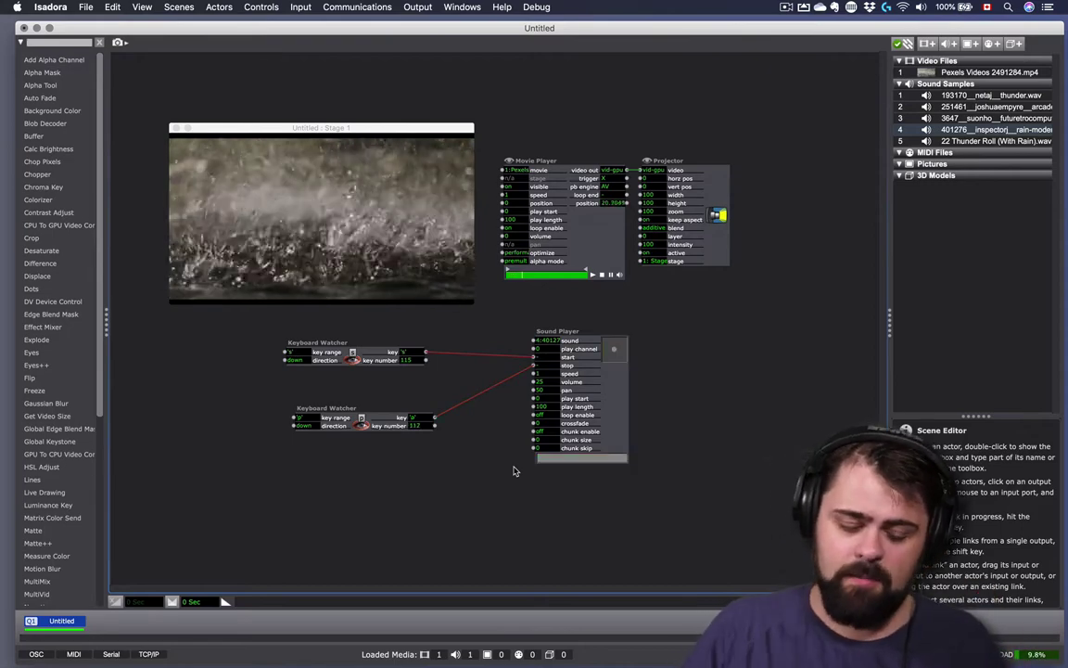
pyautogui.press('s')
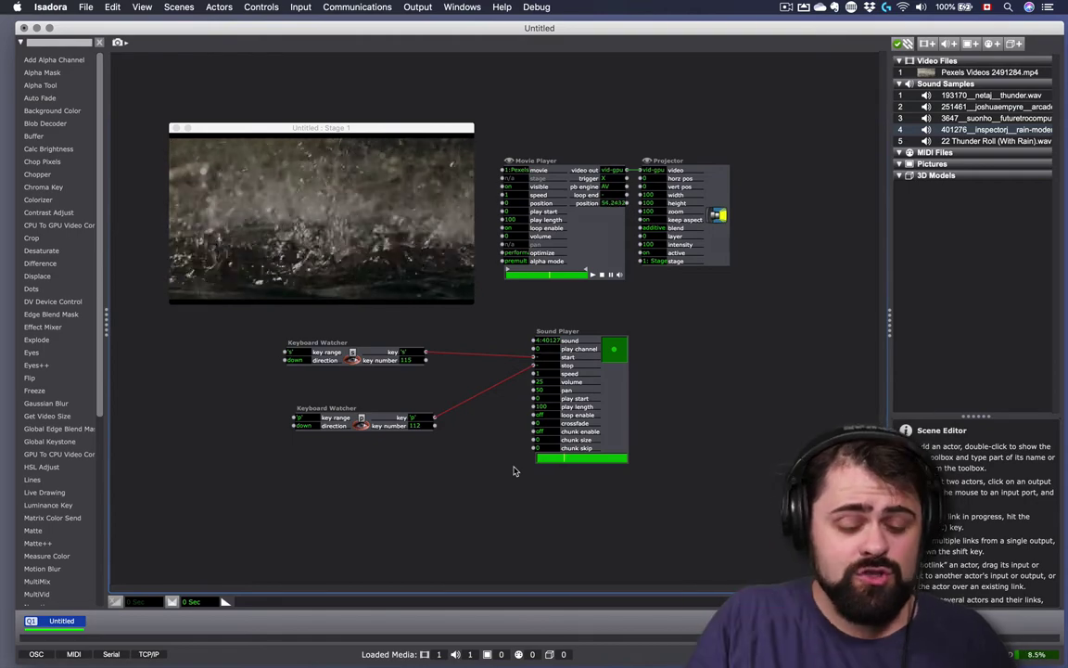
pyautogui.press('p')
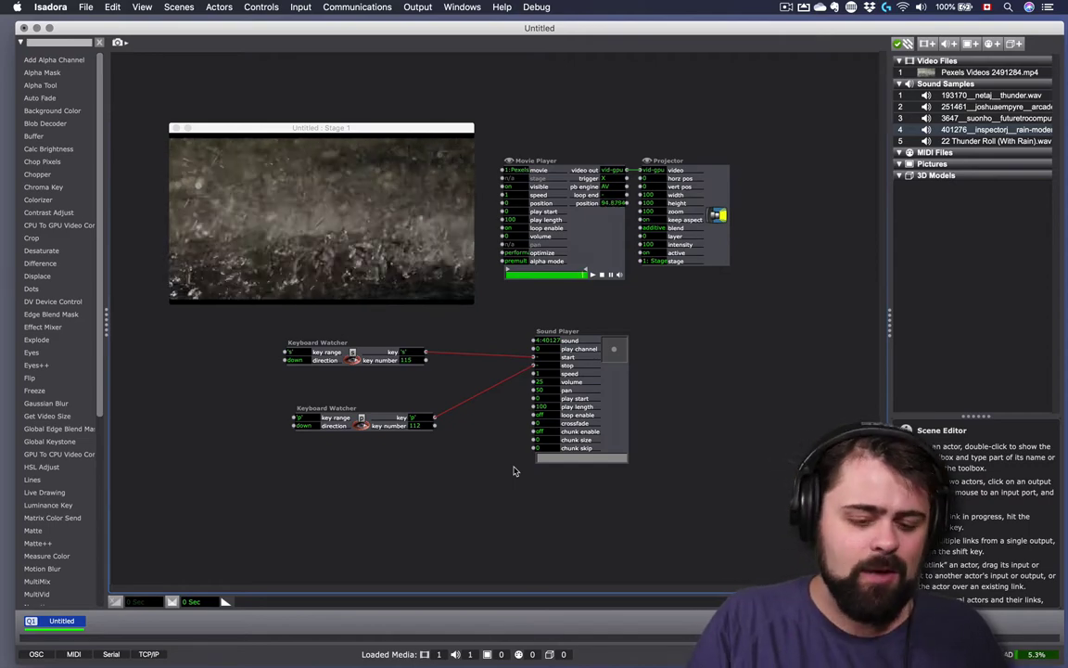
pyautogui.press('s')
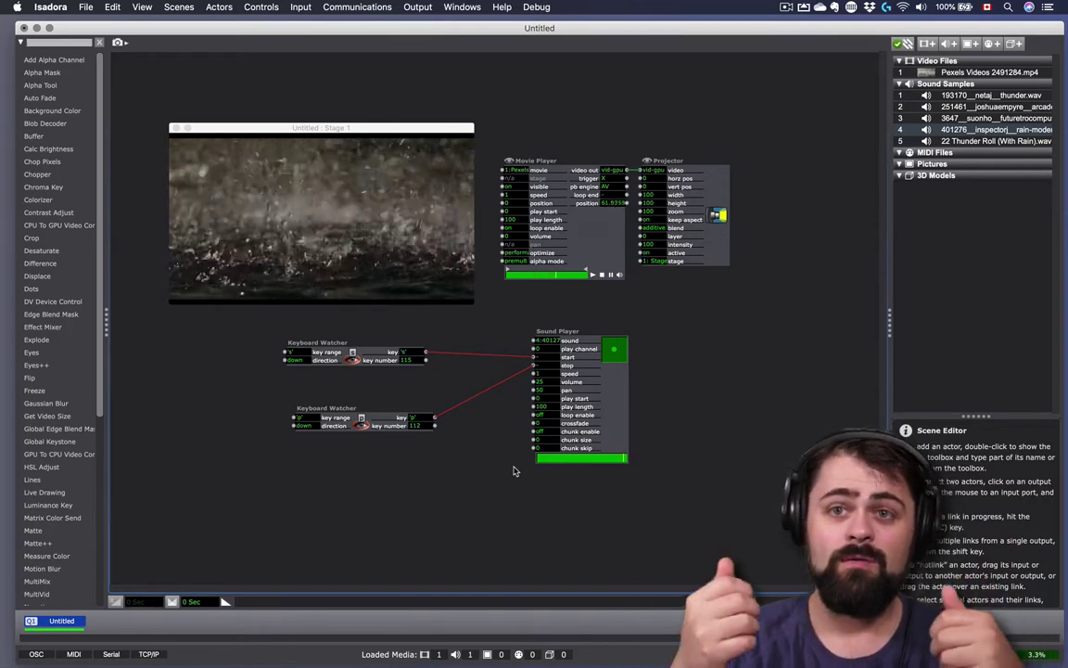
pyautogui.press('p')
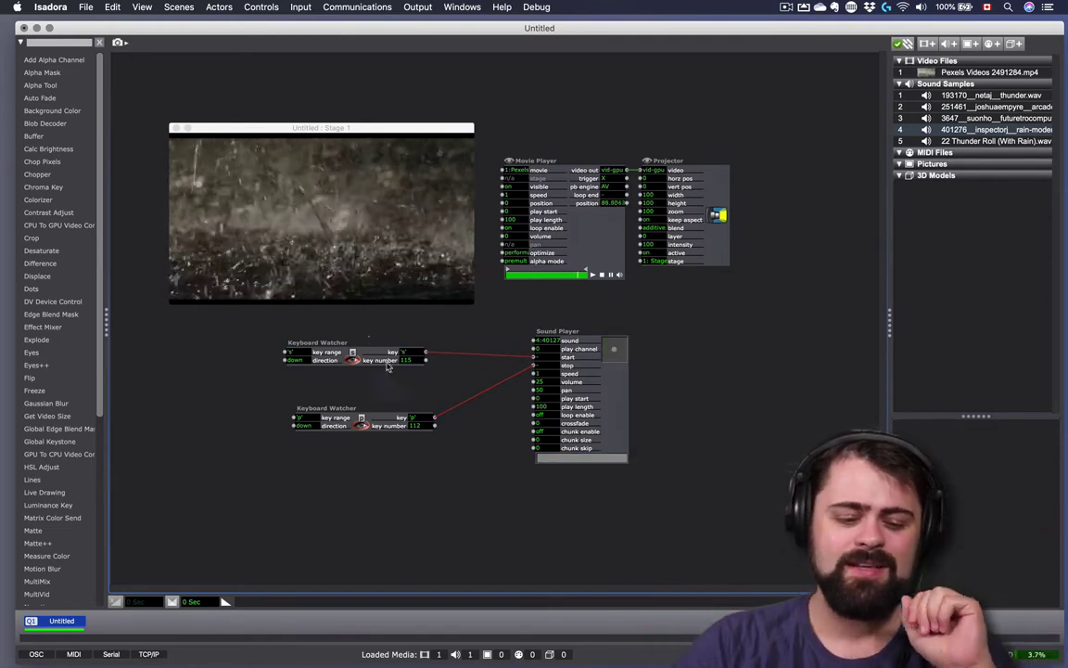
# Step: Replace both Keyboard Watchers with an Enter Scene Trigger actor placed beside the Sound Player
pyautogui.moveTo(330, 302); pyautogui.dragTo(421, 439)
pyautogui.press('BackSpace')
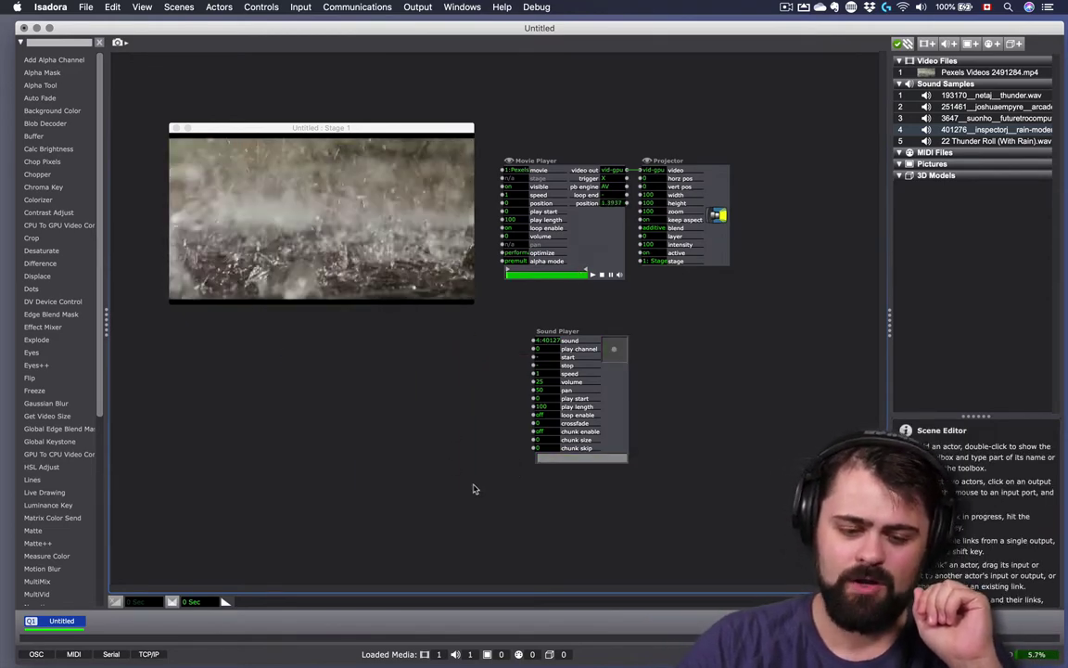
pyautogui.doubleClick(329, 393)
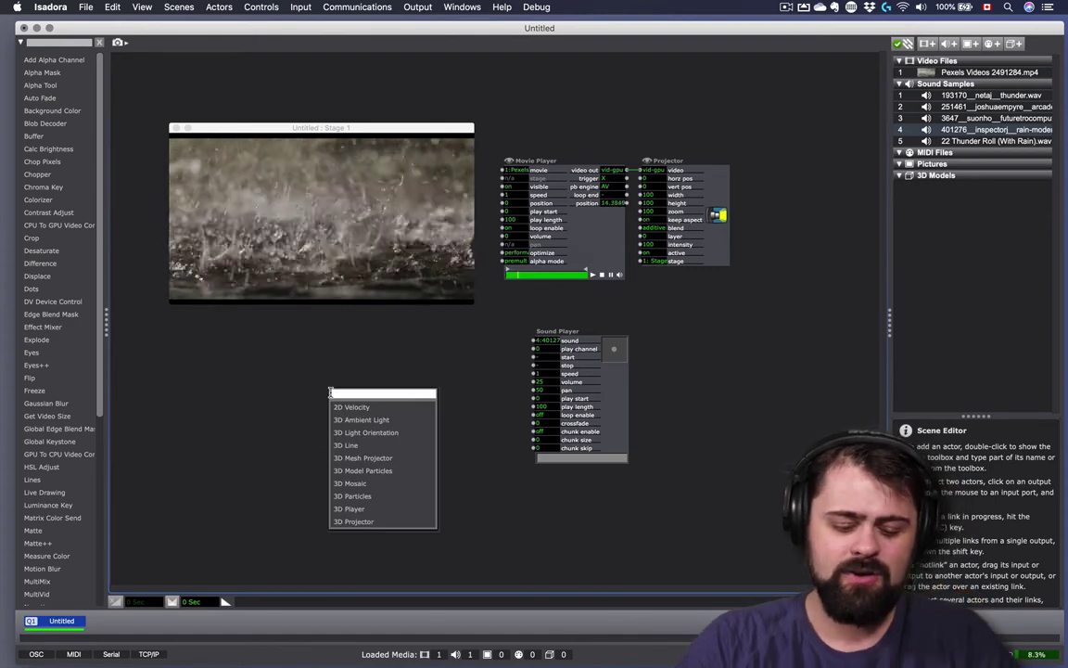
pyautogui.write('enter scen')
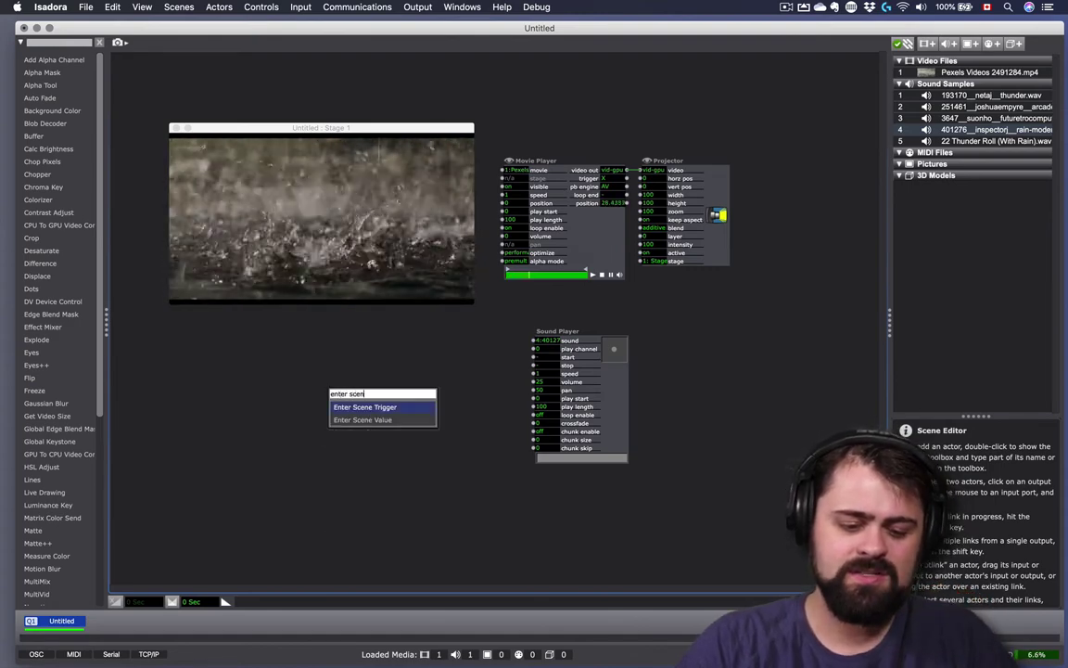
pyautogui.press('Return')
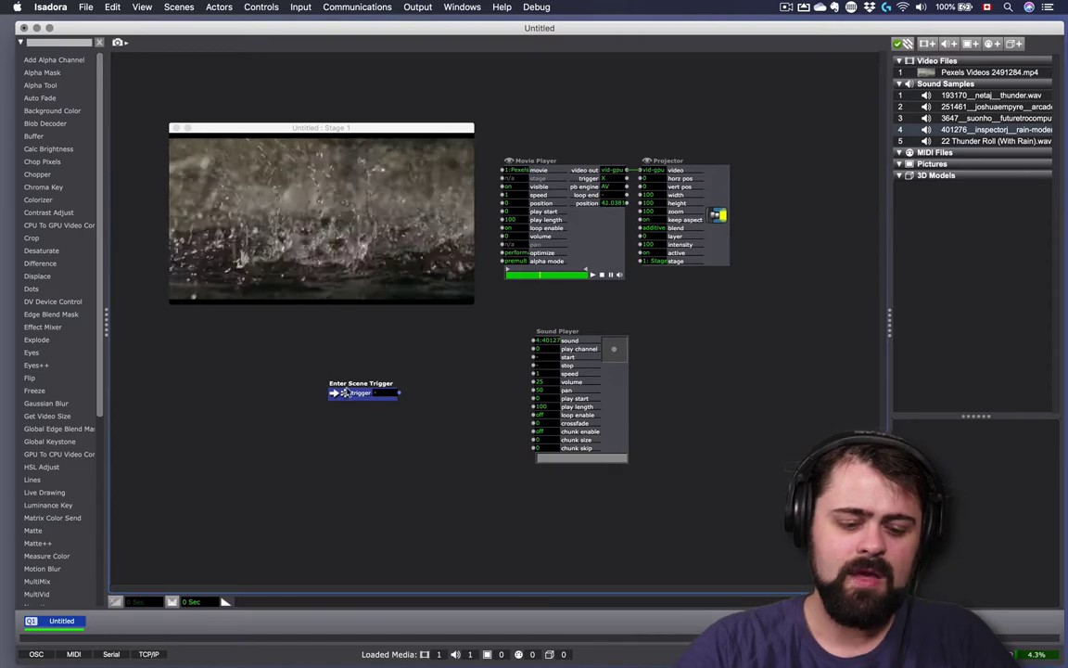
pyautogui.moveTo(344, 393); pyautogui.dragTo(345, 367)
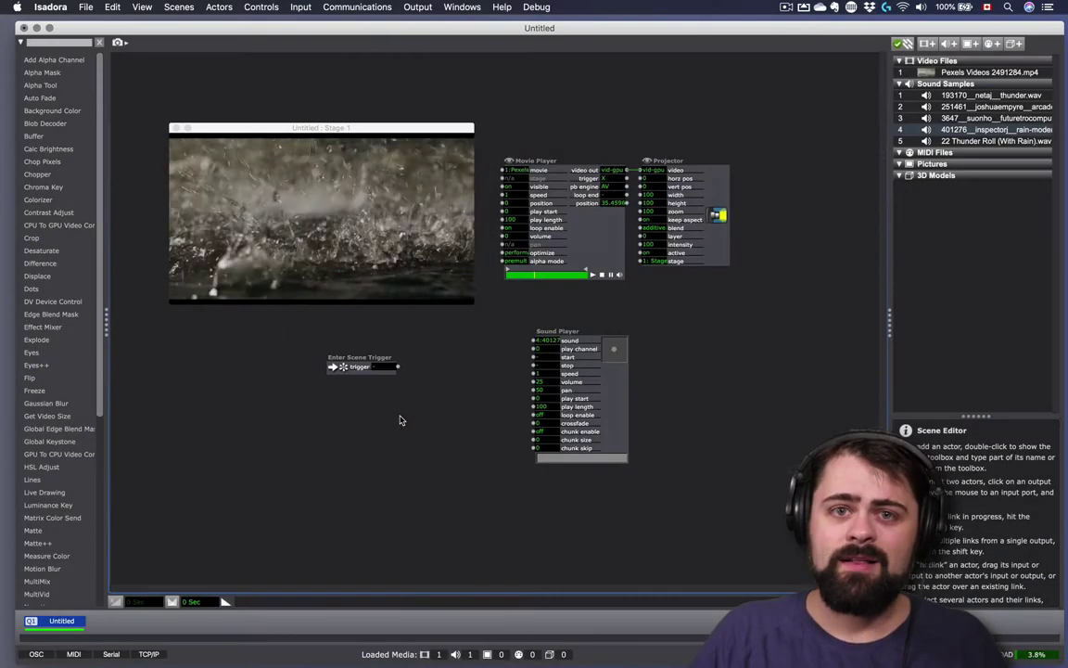
# Step: Link the Enter Scene Trigger's output to the rain Sound Player's start input and move the trigger actor level with that input
pyautogui.click(398, 367)
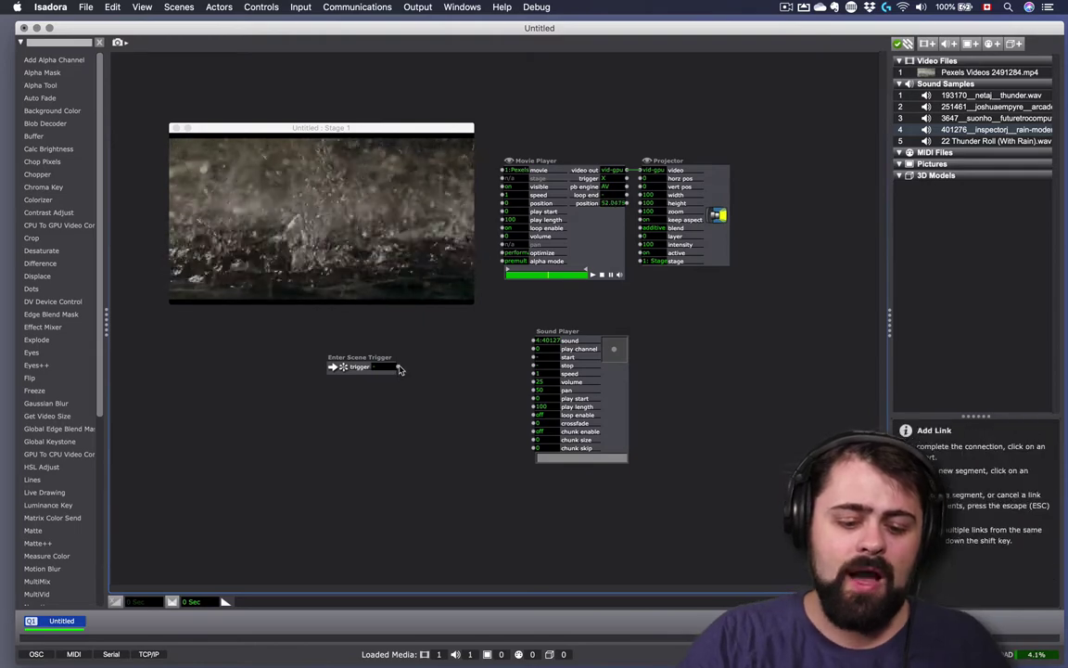
pyautogui.click(536, 359)
pyautogui.click(342, 370)
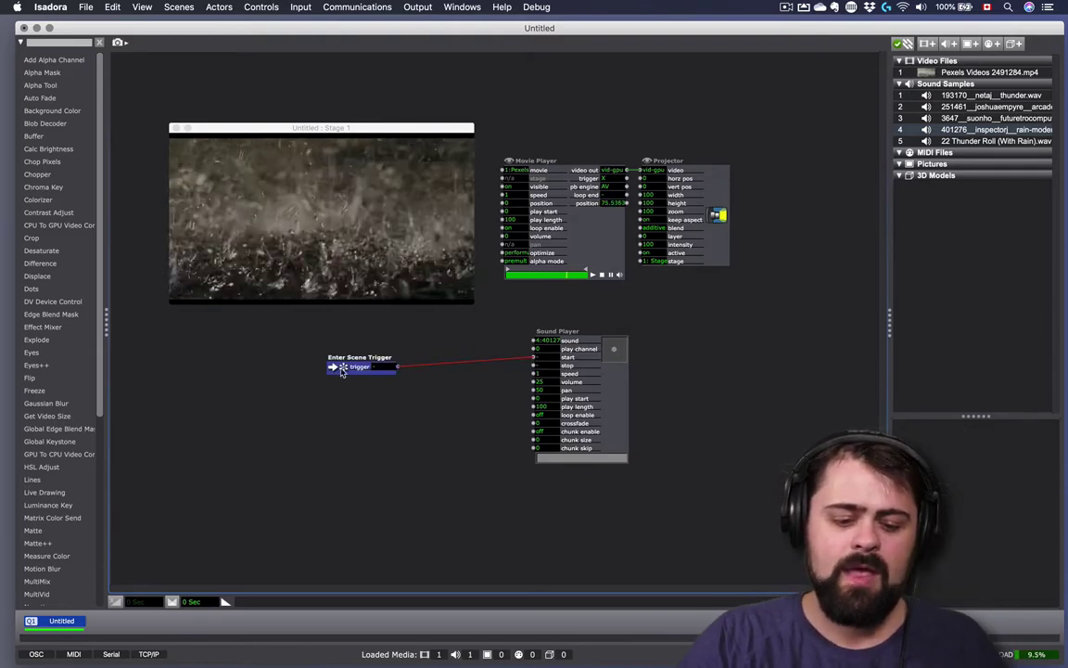
pyautogui.moveTo(342, 371); pyautogui.dragTo(353, 358)
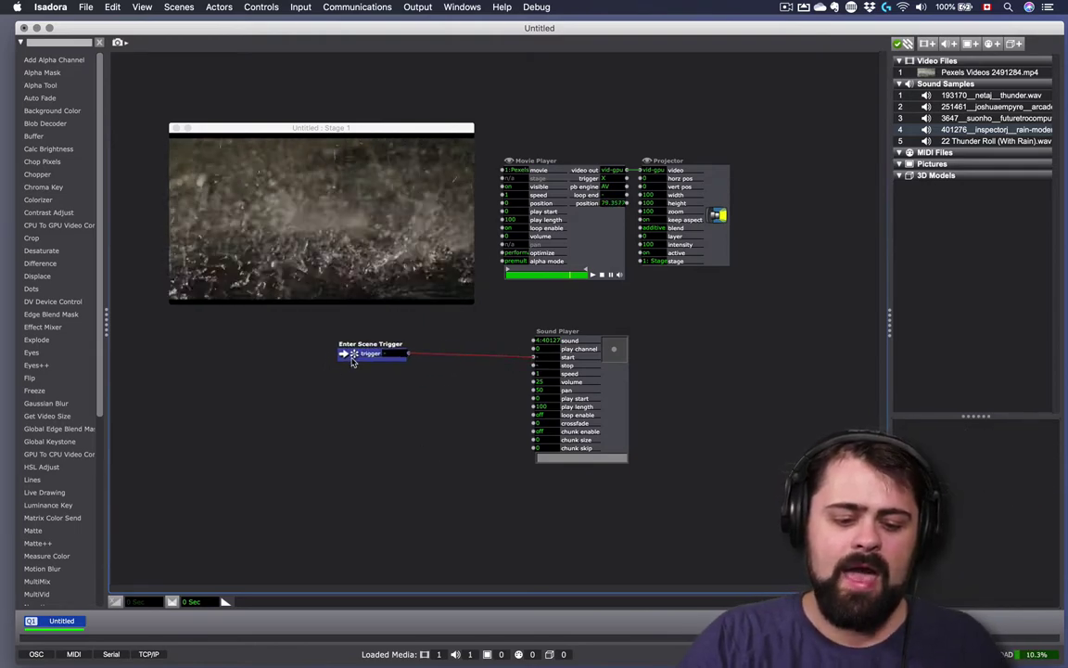
# Step: Insert an empty scene, place it before the rain video scene, and advance to the rain video scene to test its enter trigger
pyautogui.doubleClick(115, 629)
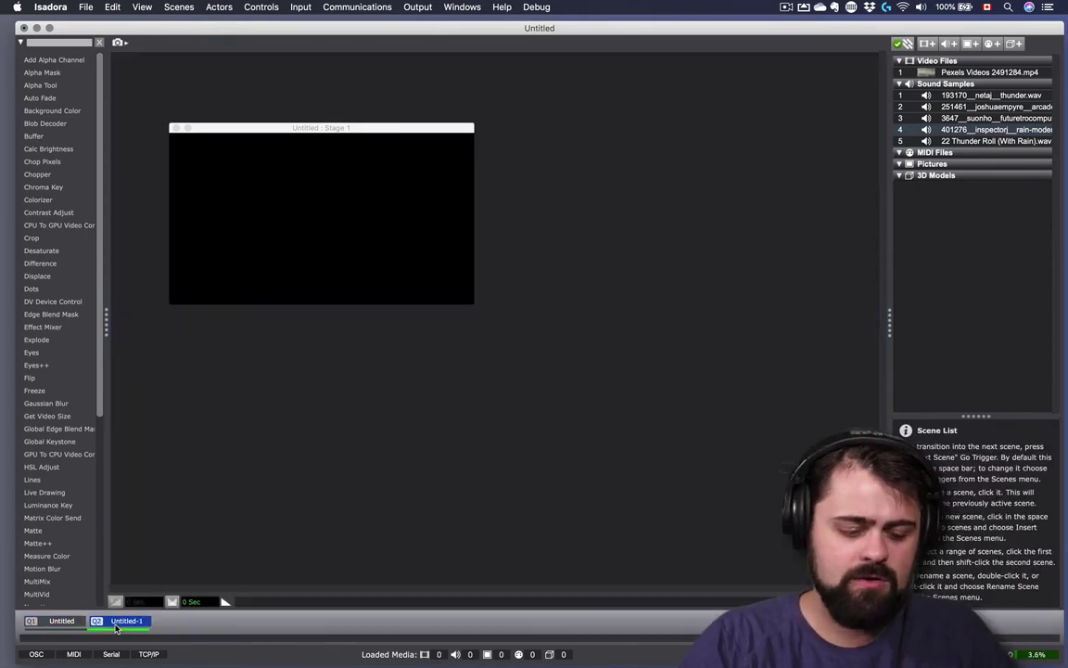
pyautogui.moveTo(115, 629); pyautogui.dragTo(42, 621)
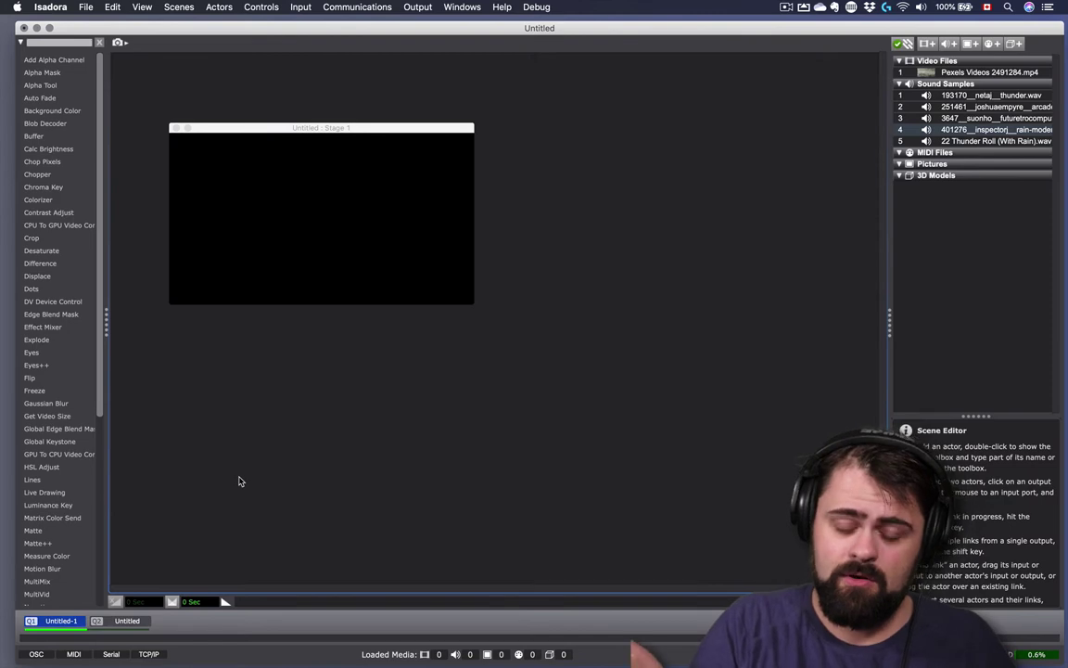
pyautogui.press('super+Right')
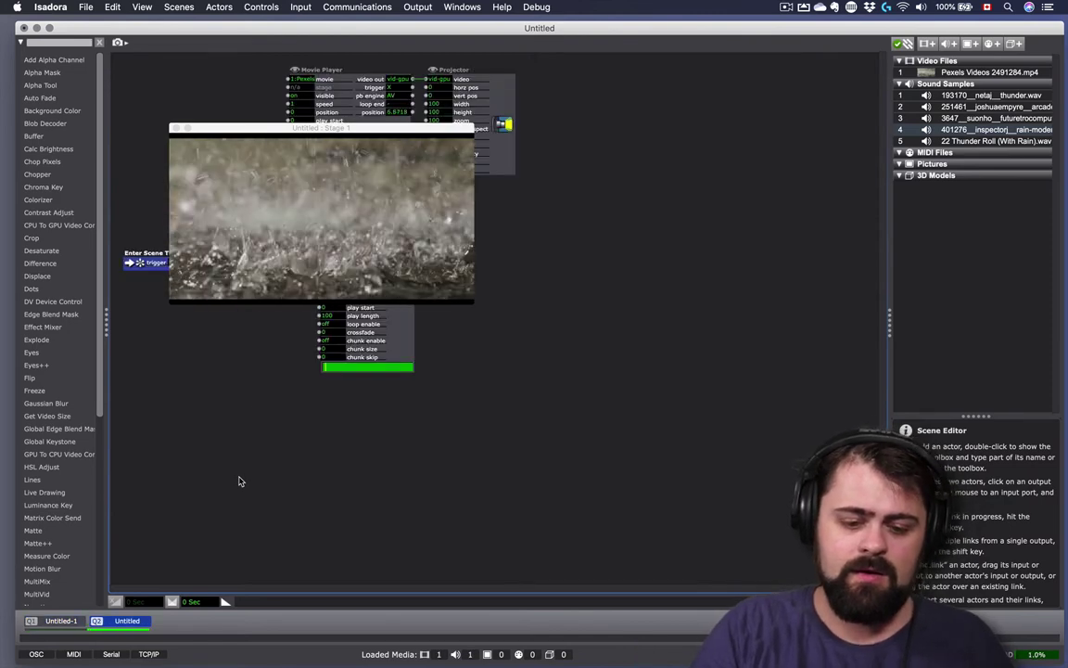
# Step: Move the Stage 1 window off the actors and add a Sound Player for 193170__netaj__thunder.wav below the rain Sound Player
pyautogui.moveTo(364, 128); pyautogui.dragTo(712, 265)
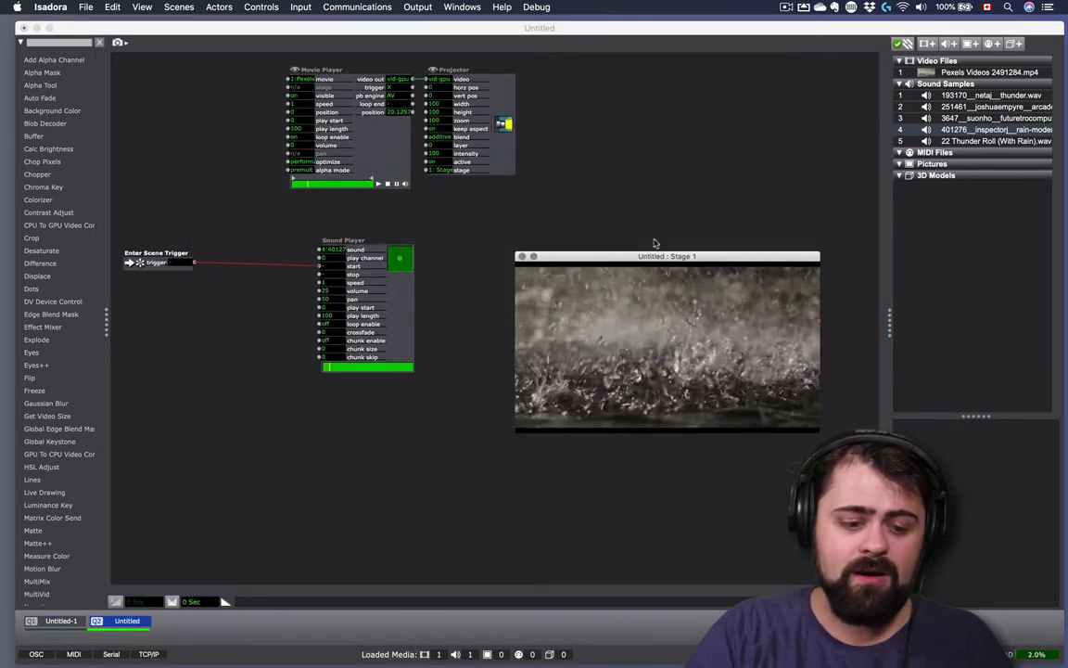
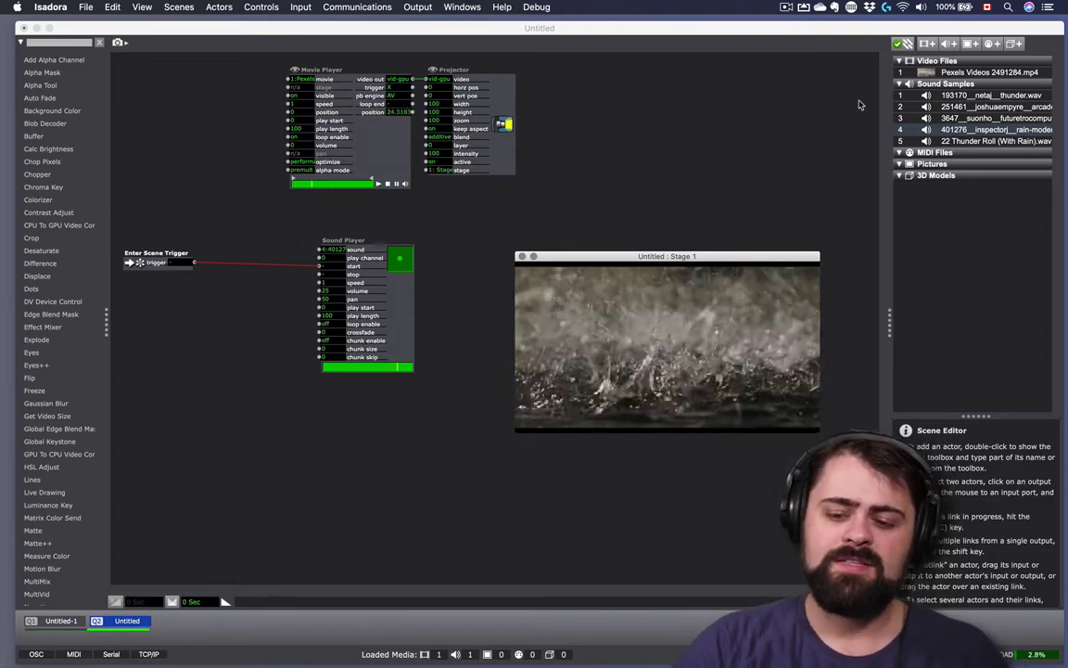
pyautogui.click(972, 95)
pyautogui.moveTo(972, 95); pyautogui.dragTo(275, 430)
# Step: Add a Keyboard Watcher beside the thunder Sound Player, link its key output to the start input, and trigger it with 'a'
pyautogui.doubleClick(276, 431)
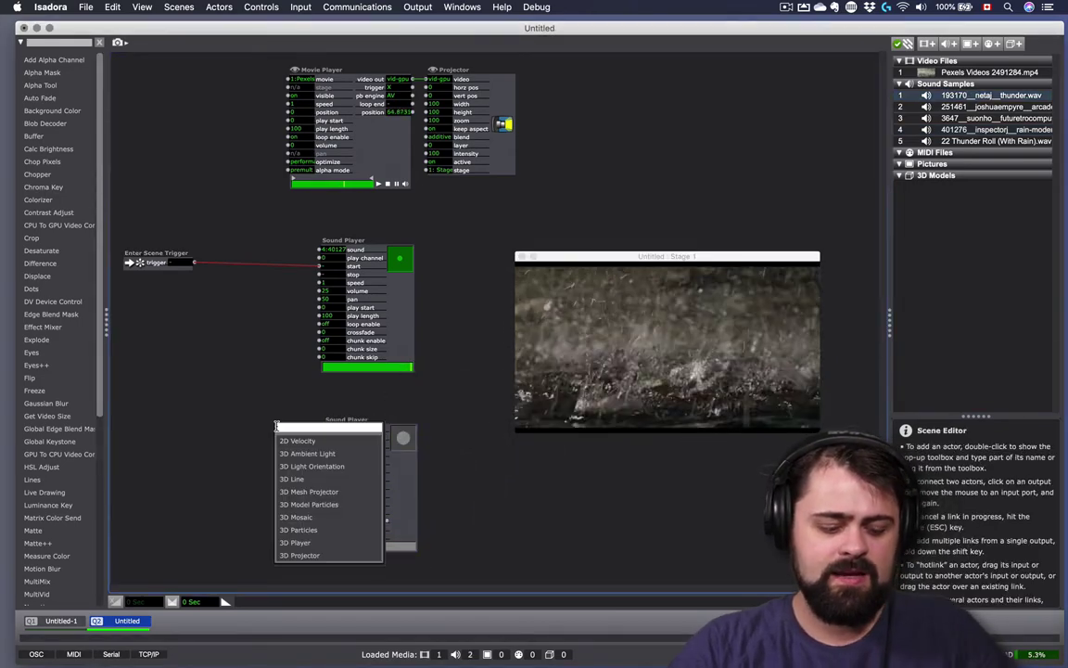
pyautogui.write('key')
pyautogui.press('Down')
pyautogui.press('Return')
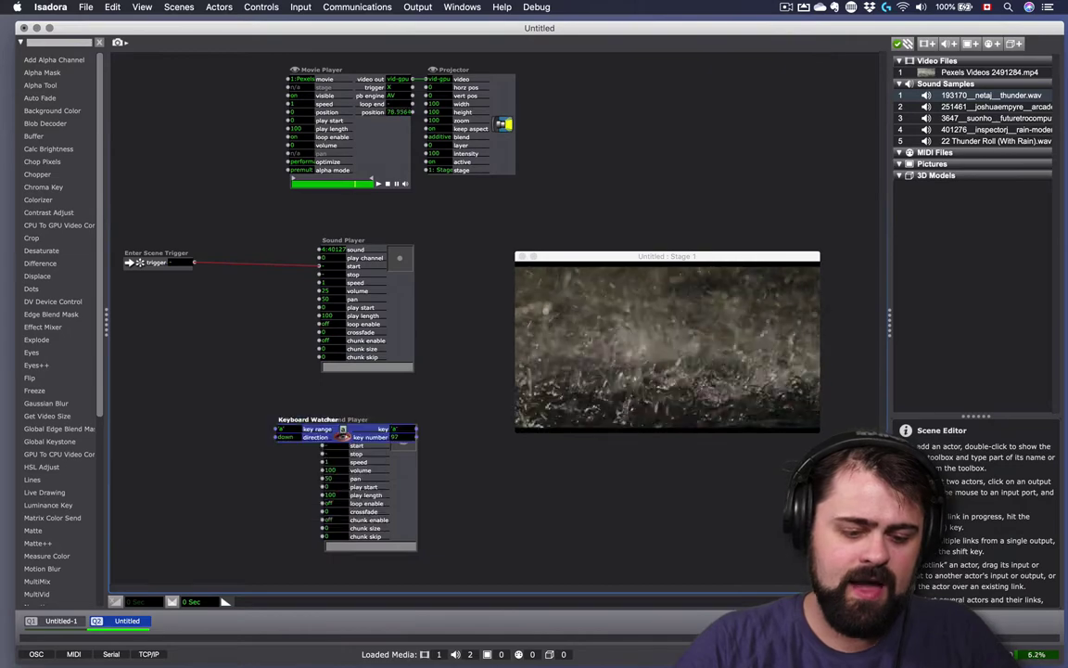
pyautogui.moveTo(186, 428); pyautogui.dragTo(176, 435)
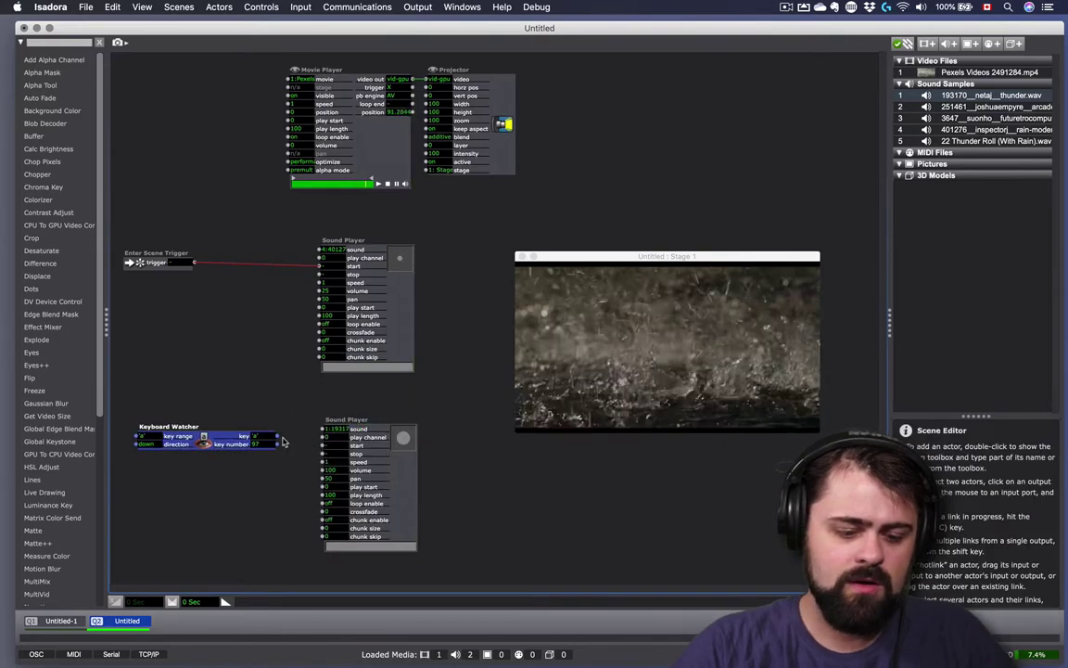
pyautogui.moveTo(276, 435); pyautogui.dragTo(307, 448)
pyautogui.click(322, 445)
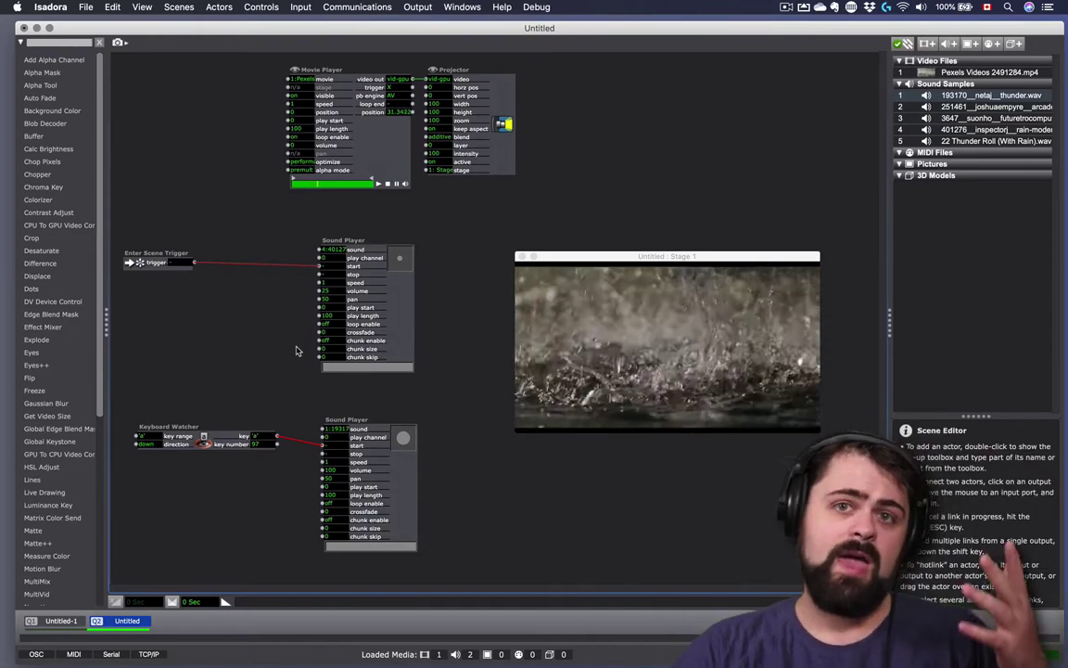
pyautogui.press('a')
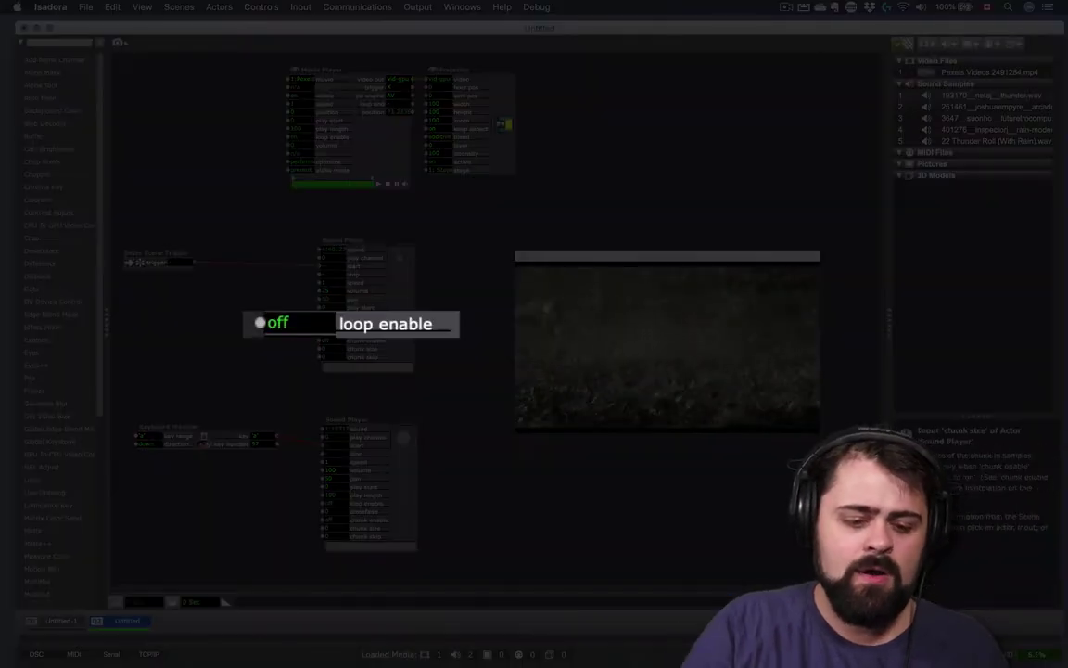
# Step: Set loop enable to on for the rain Sound Player and manually start its sound
pyautogui.click(316, 330)
pyautogui.write('on')
pyautogui.press('Return')
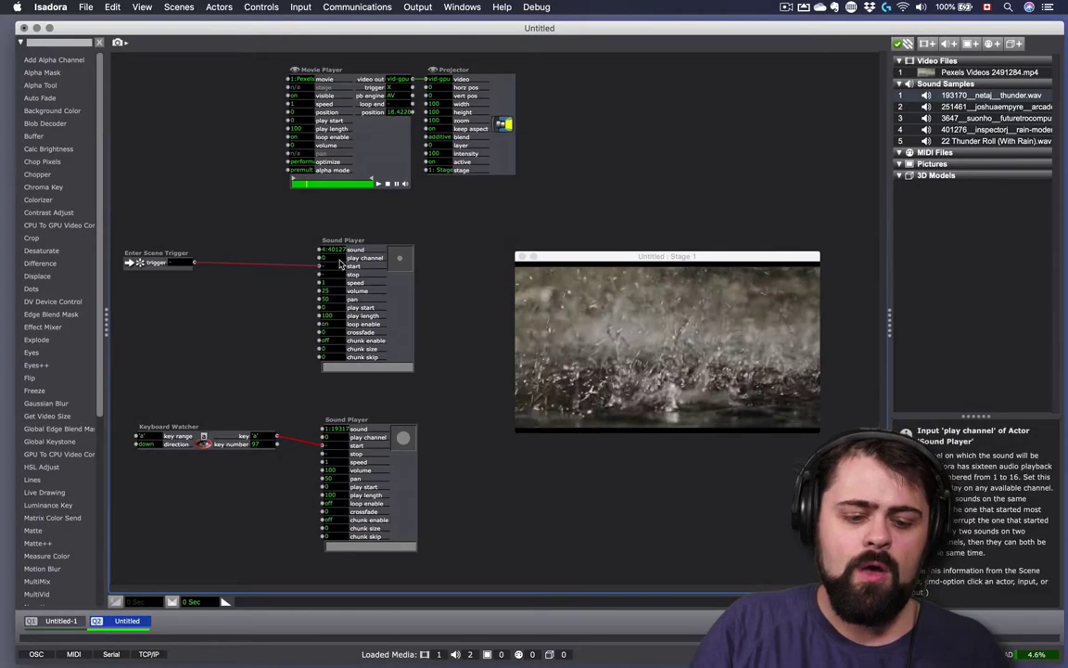
pyautogui.click(336, 269)
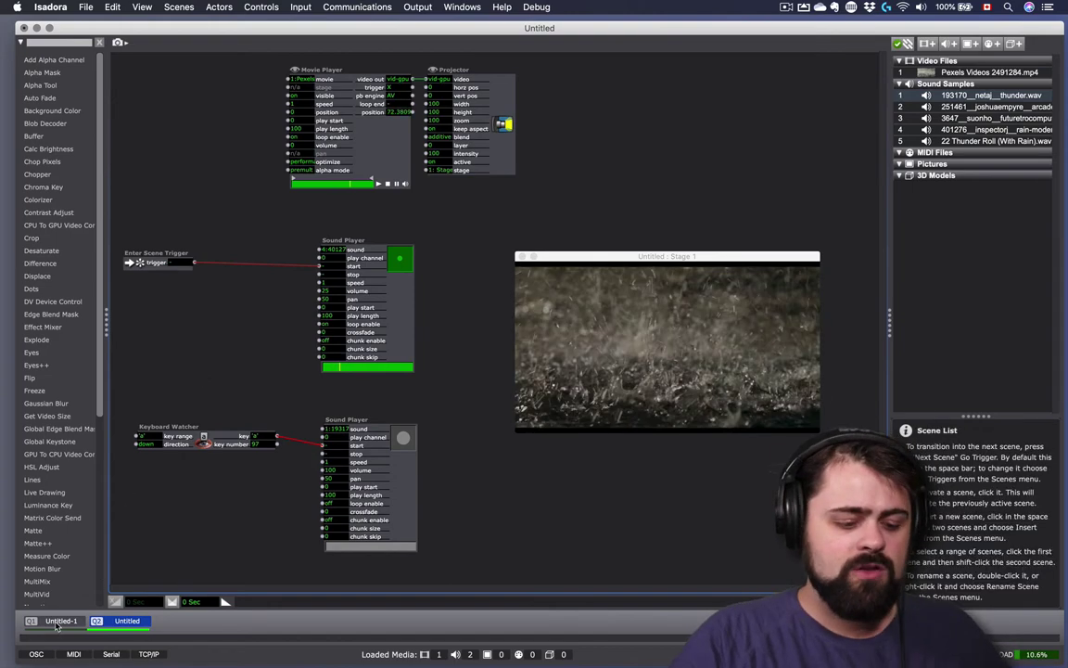
# Step: Rename the empty first scene as preshow and the second scene as rain
pyautogui.click(57, 621)
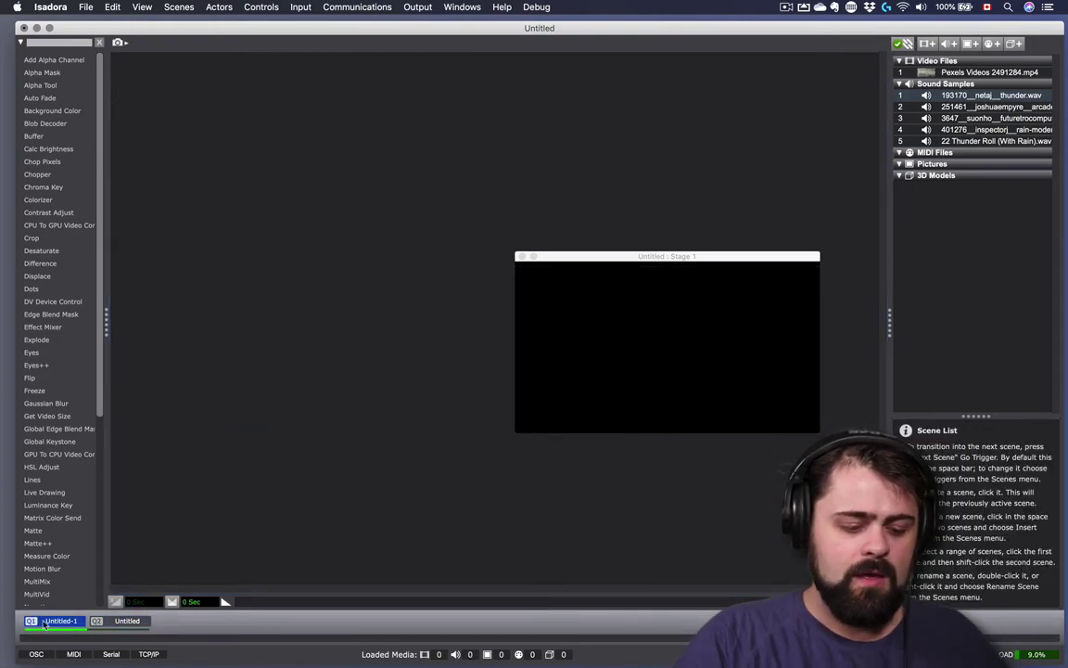
pyautogui.doubleClick(53, 623)
pyautogui.write('preshow')
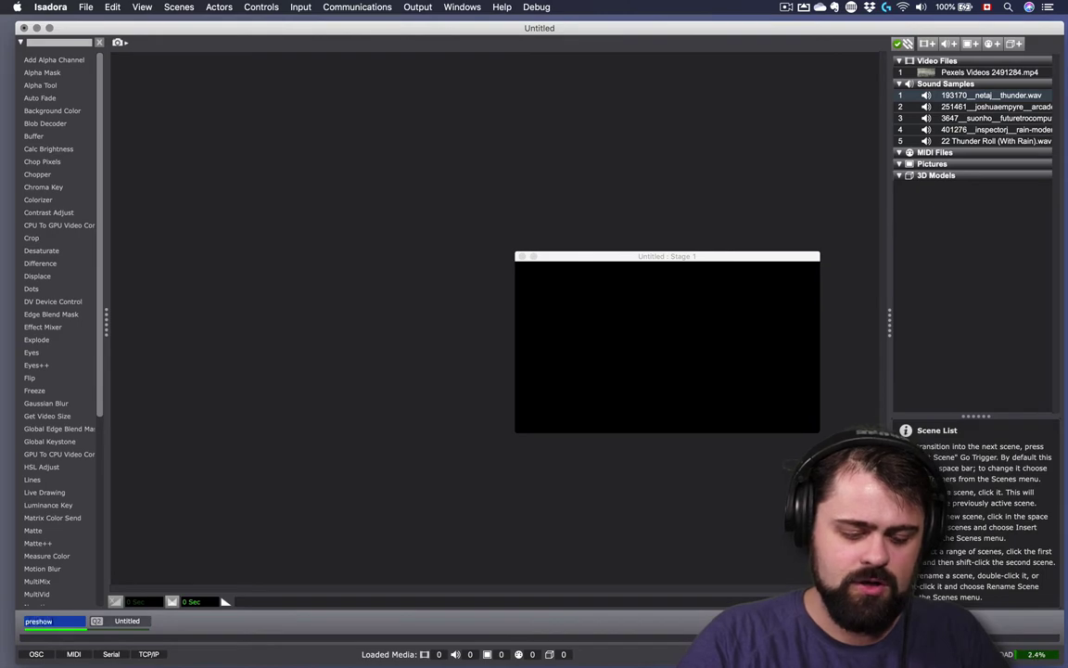
pyautogui.press('Return')
pyautogui.click(127, 621)
pyautogui.write('rain')
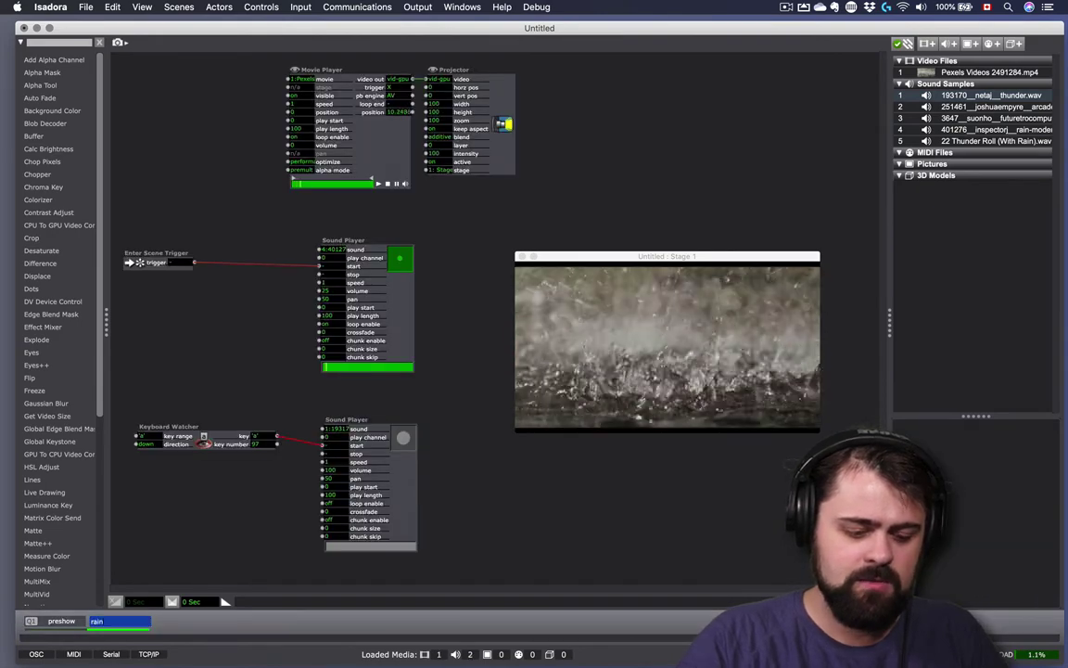
pyautogui.press('Return')
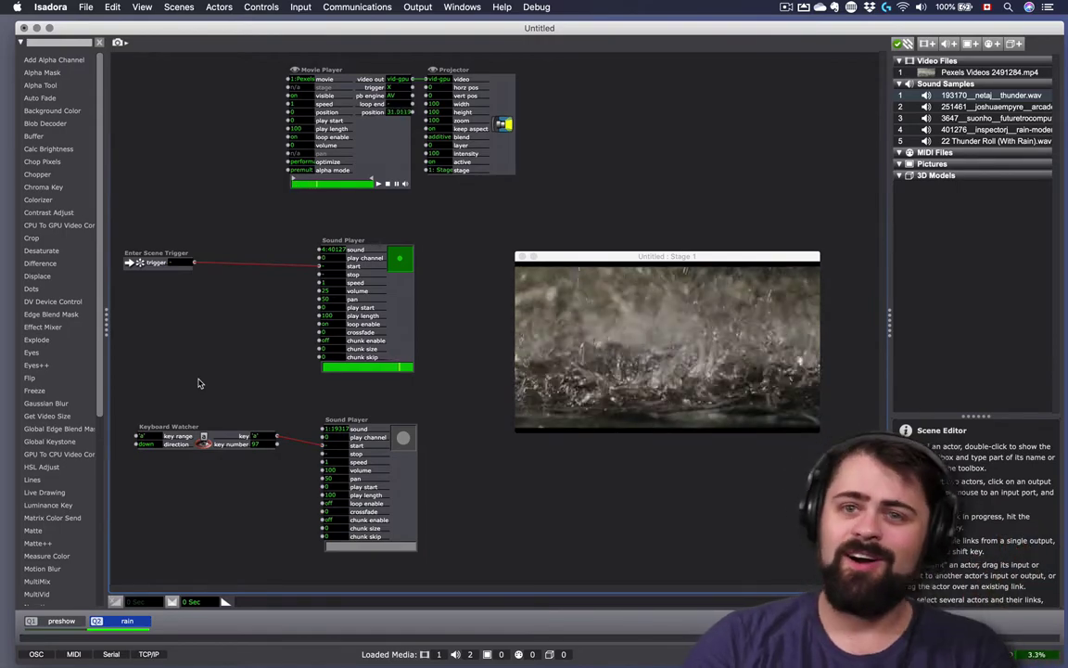
# Step: Test the thunder sound with the 'a' key, and switch to the preshow scene and back to rain
pyautogui.press('a')
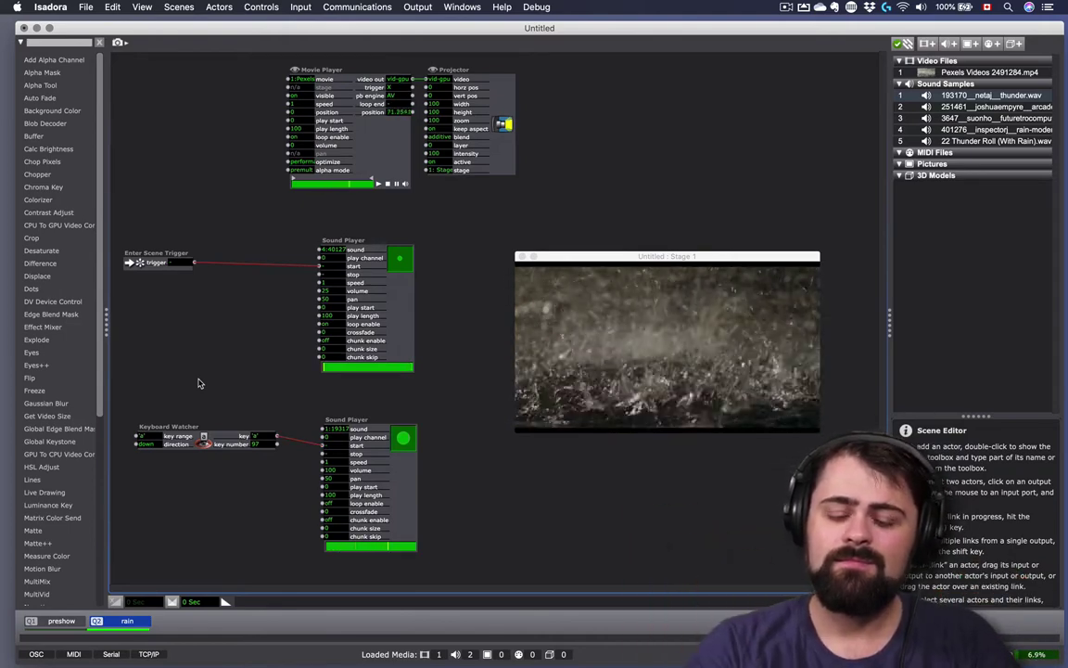
pyautogui.press('a')
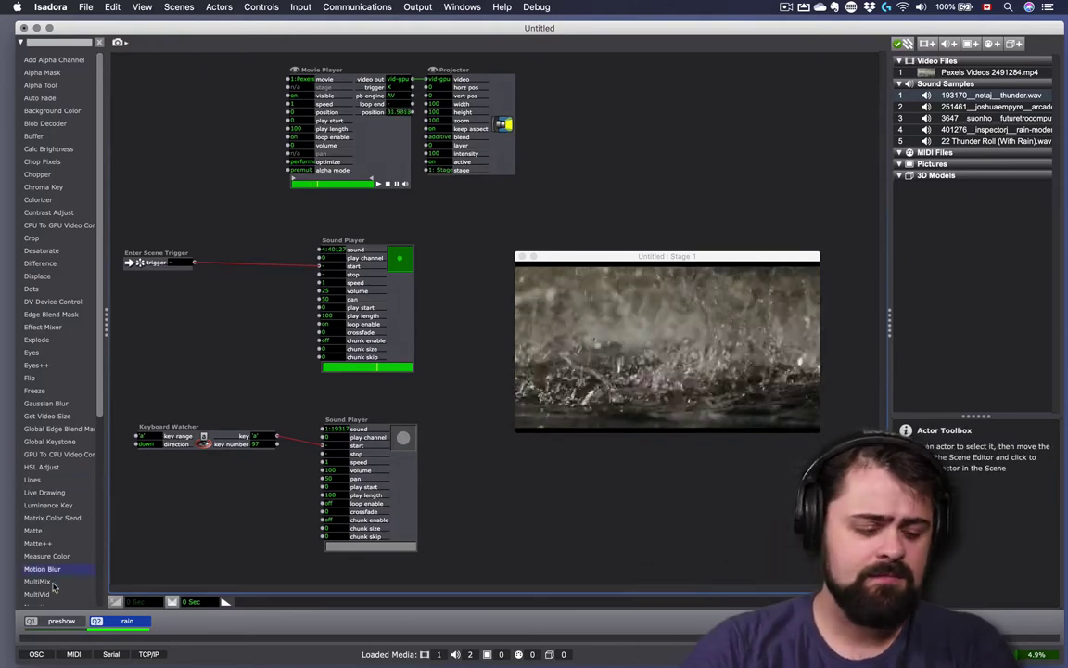
pyautogui.click(61, 621)
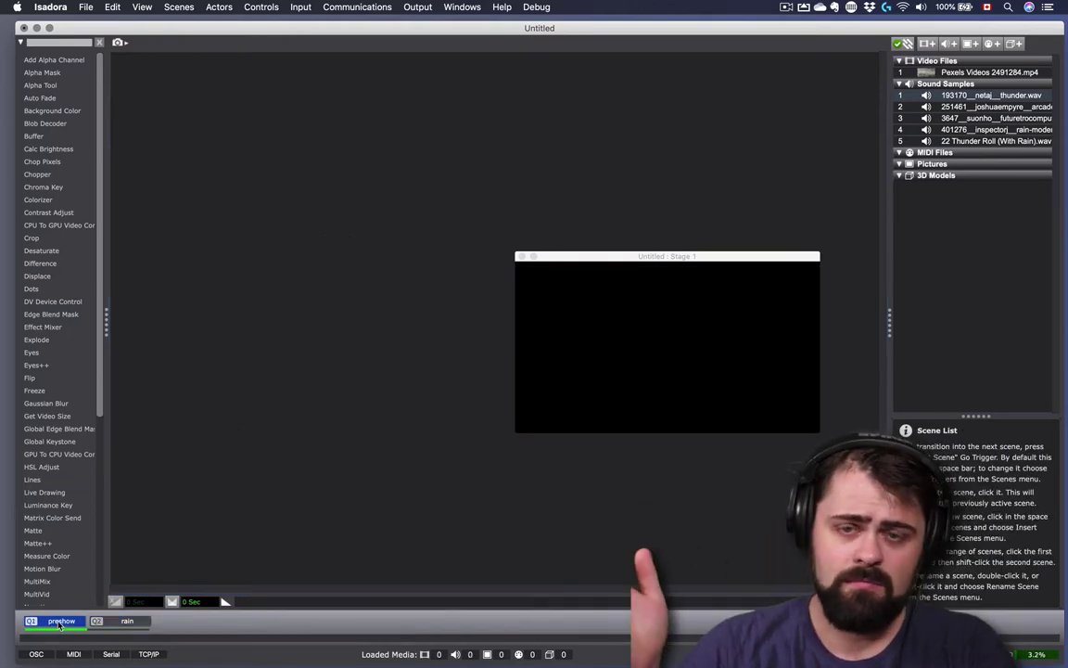
pyautogui.click(103, 625)
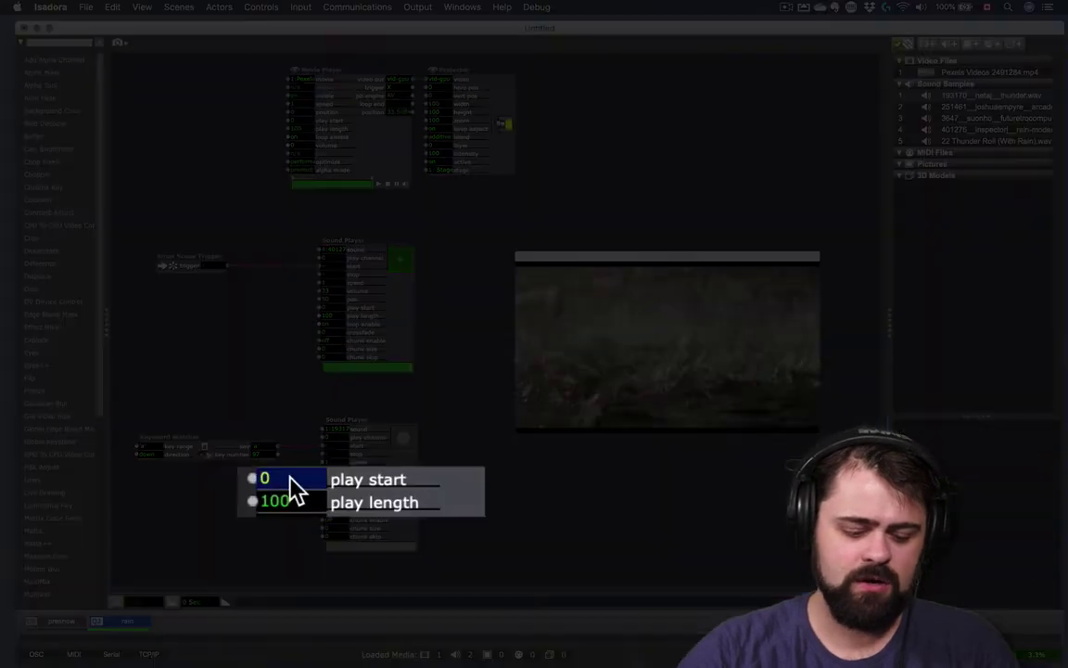
# Step: Set the thunder Sound Player's play start to 10 and play length to 90, and trigger it with 'a'
pyautogui.write('10')
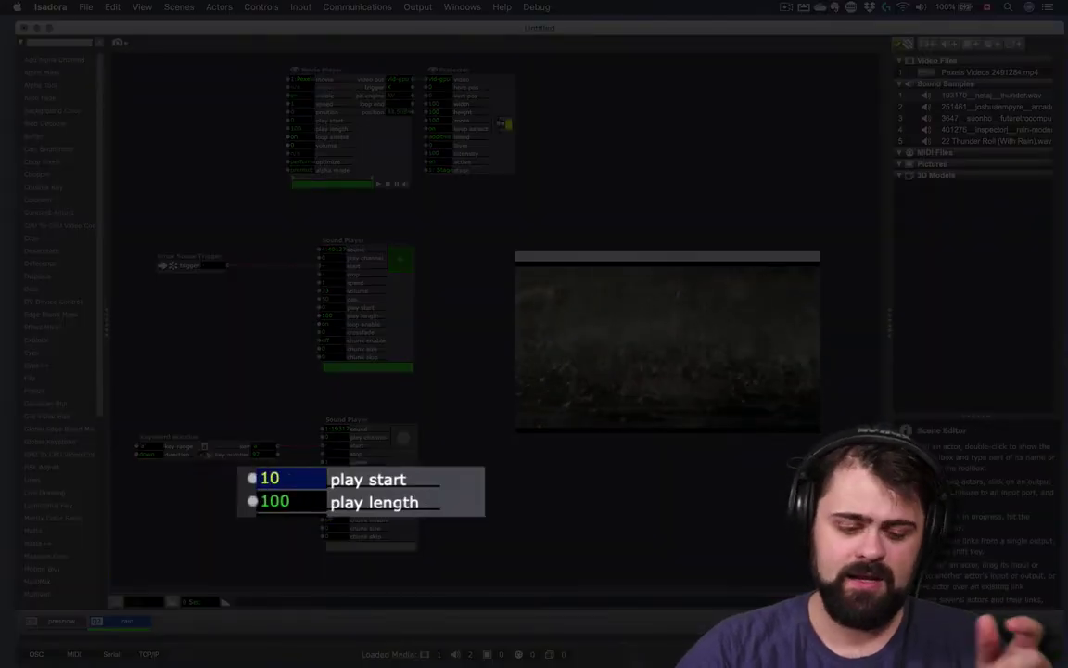
pyautogui.press('Return')
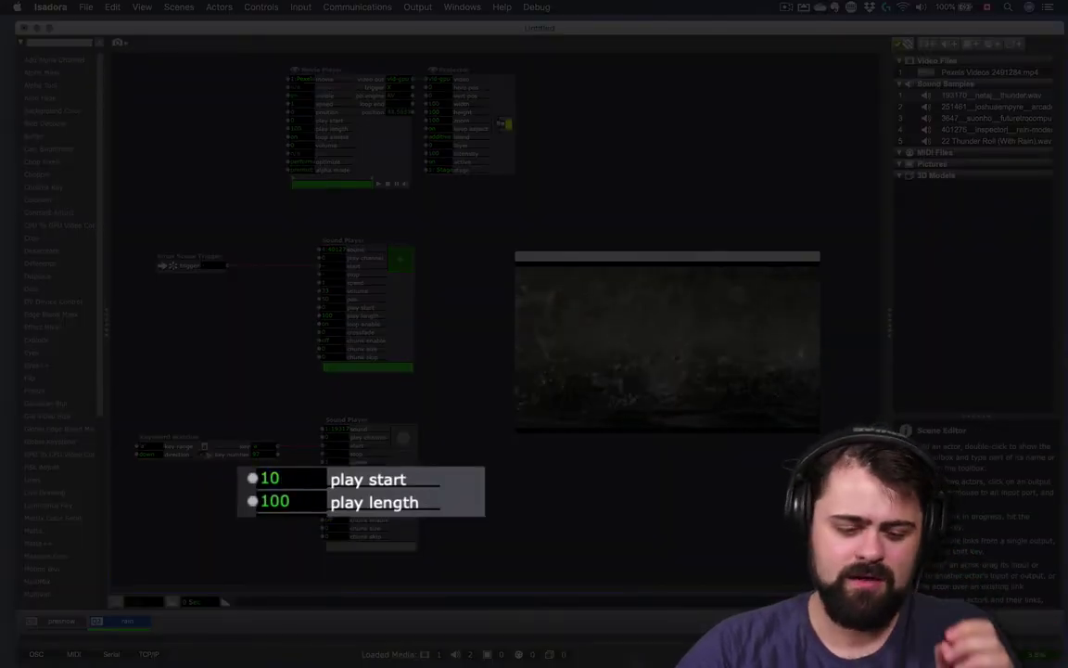
pyautogui.click(293, 501)
pyautogui.write('90')
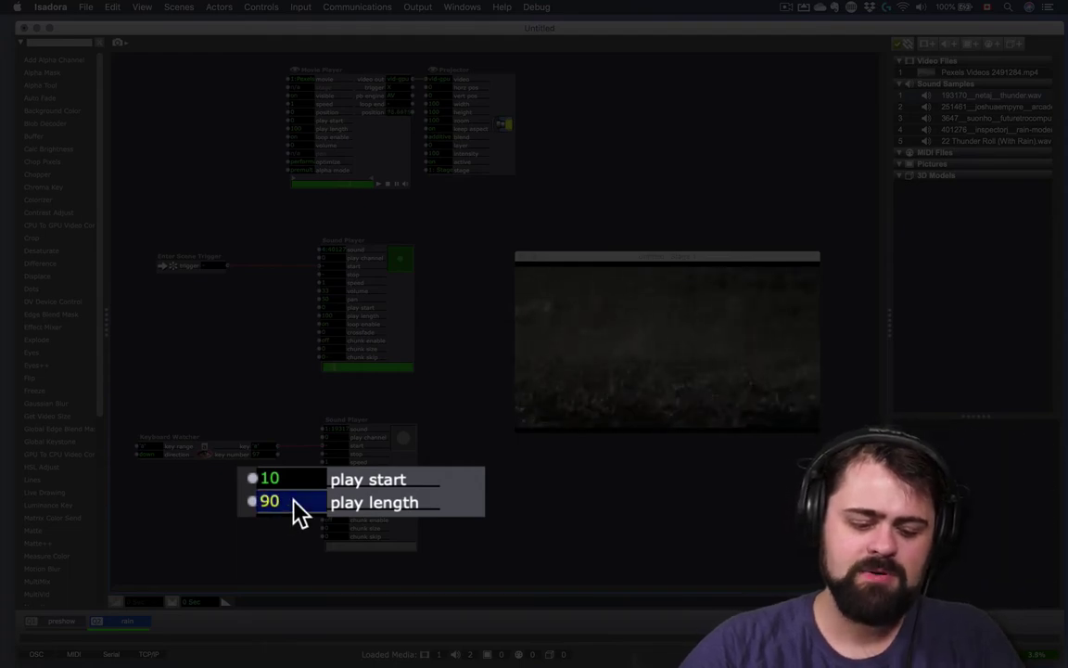
pyautogui.press('Return')
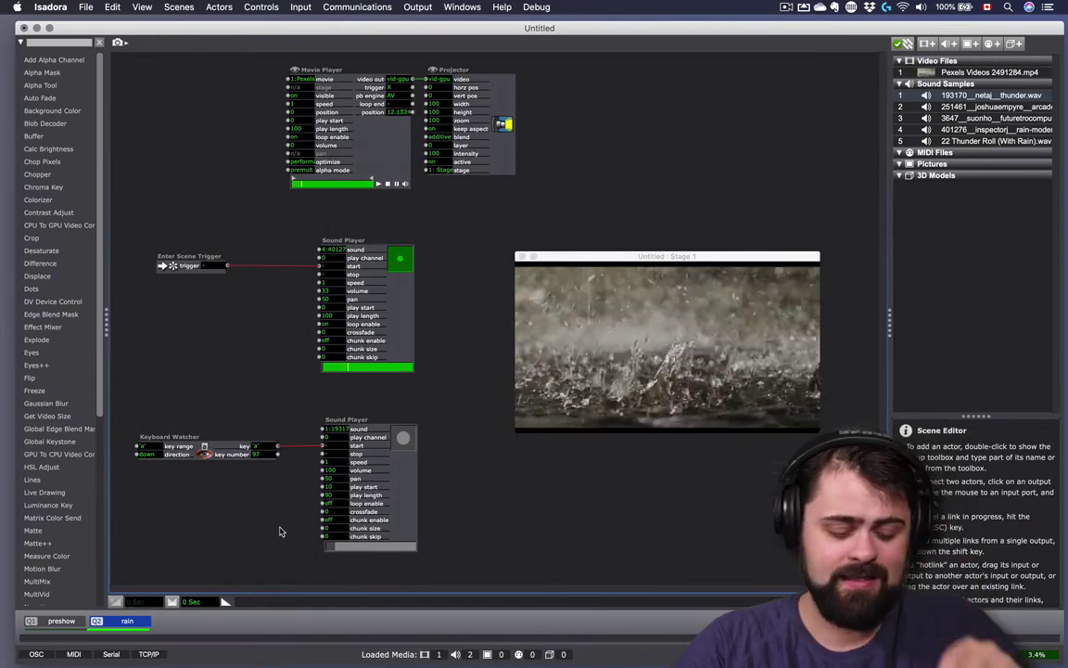
pyautogui.press('a')
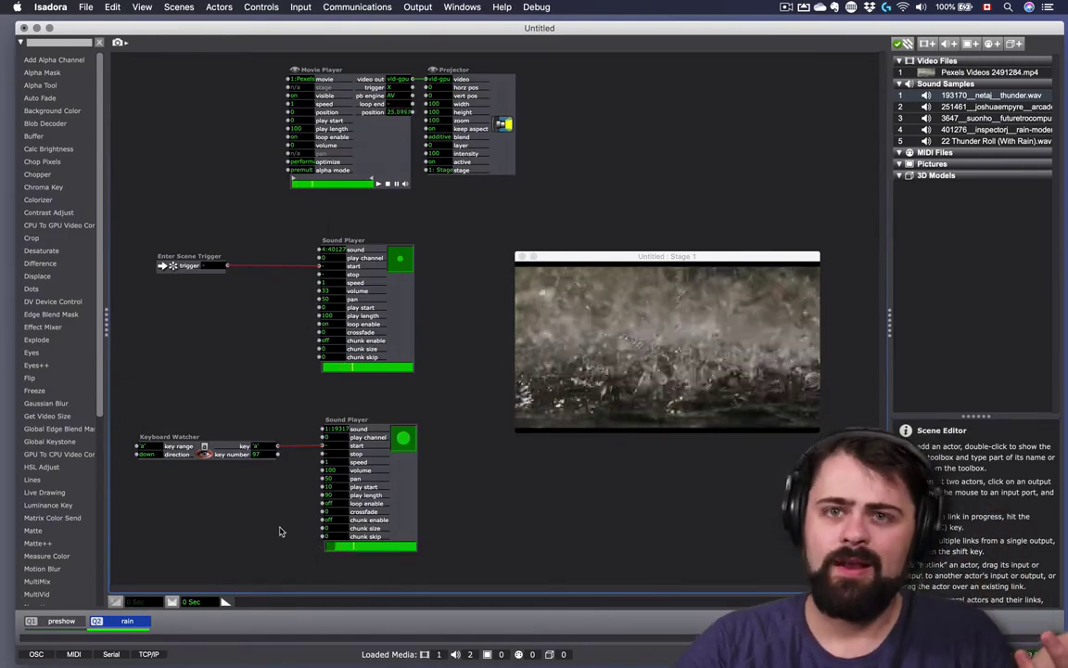